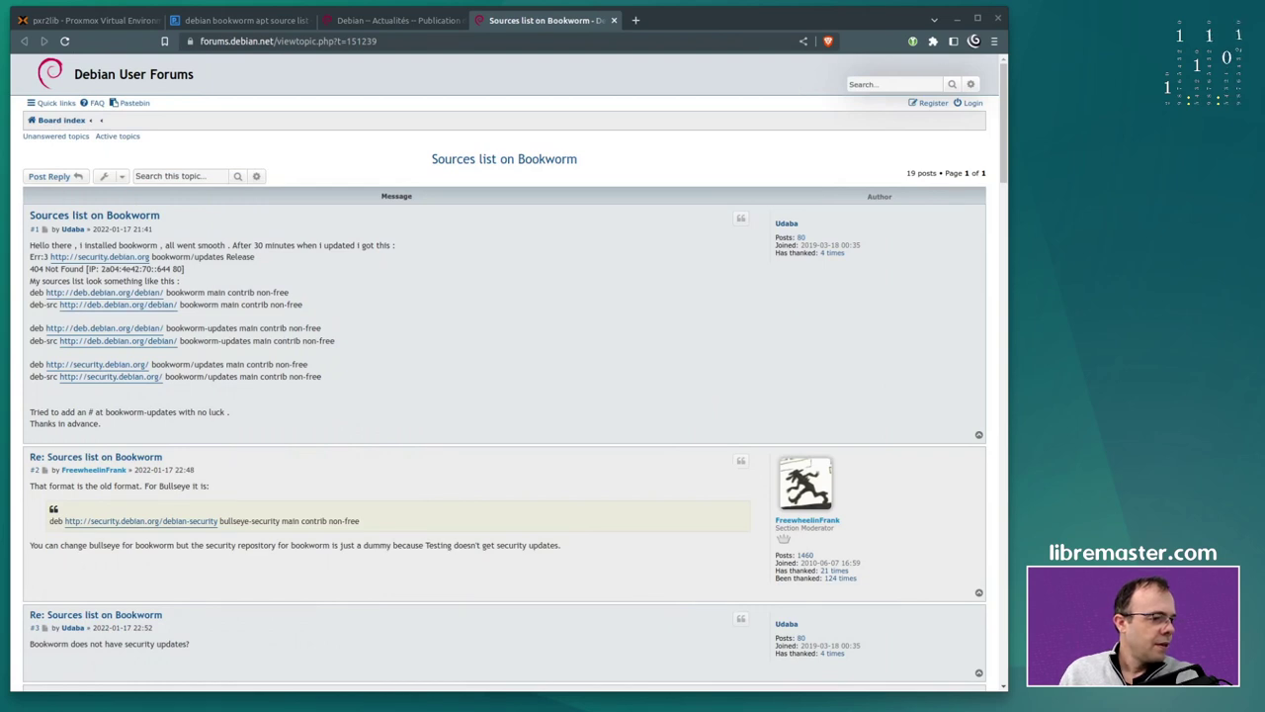
# Step: Switch to the Proxmox page and review the available actions for virtual machine 111 (root1dmo)
pyautogui.click(94, 20)
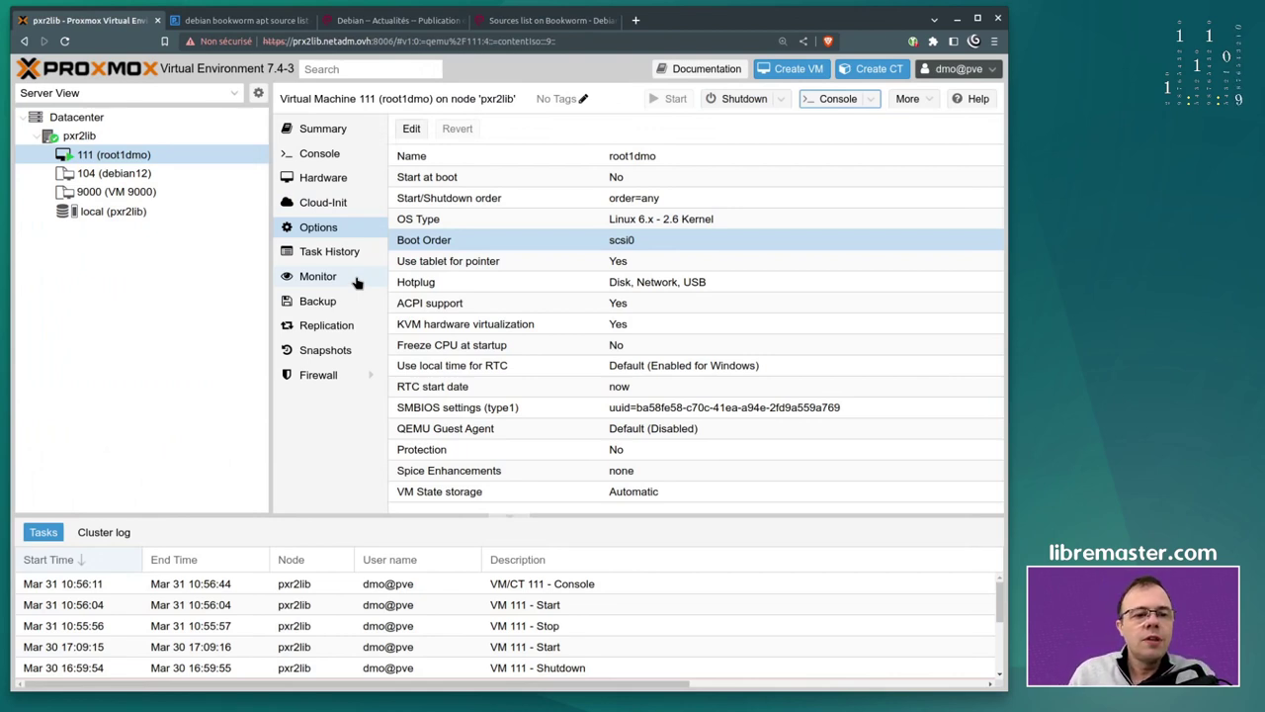
pyautogui.rightClick(181, 162)
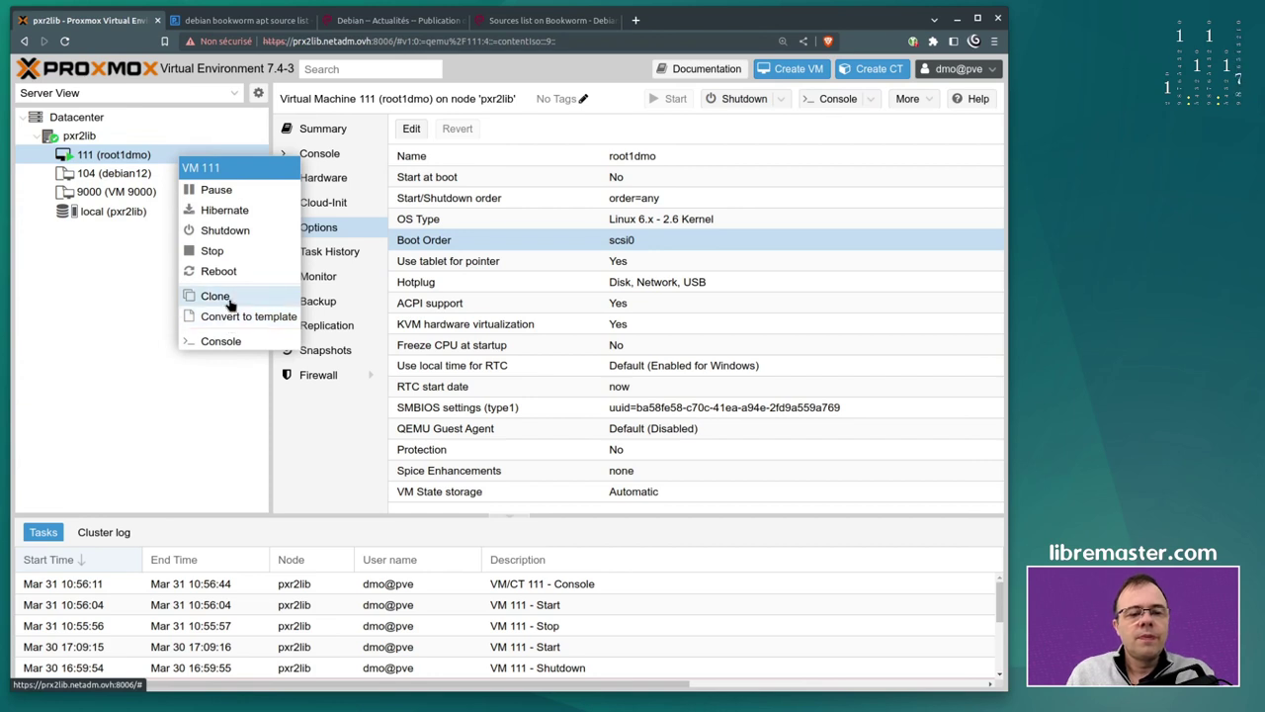
pyautogui.click(101, 294)
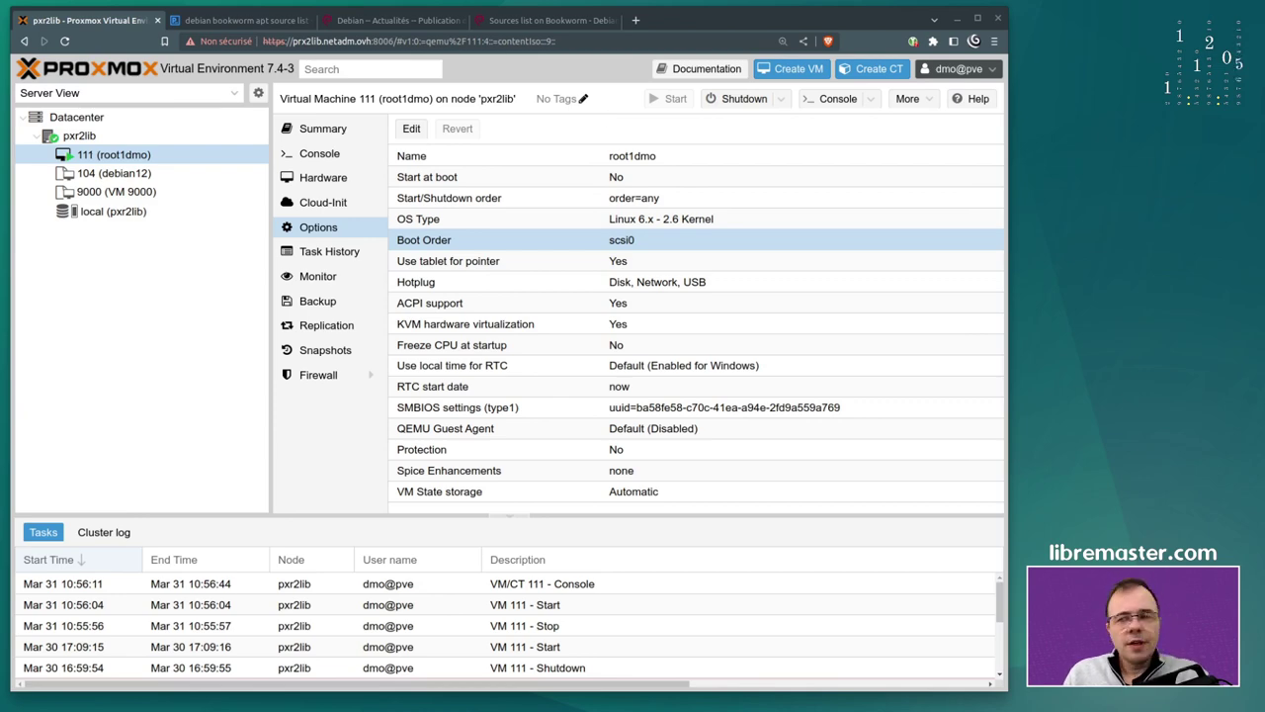
# Step: Switch to the root1dmo console window and start installing the cloud-init package with apt install cloud-init
pyautogui.hotkey('alt', 'Tab')
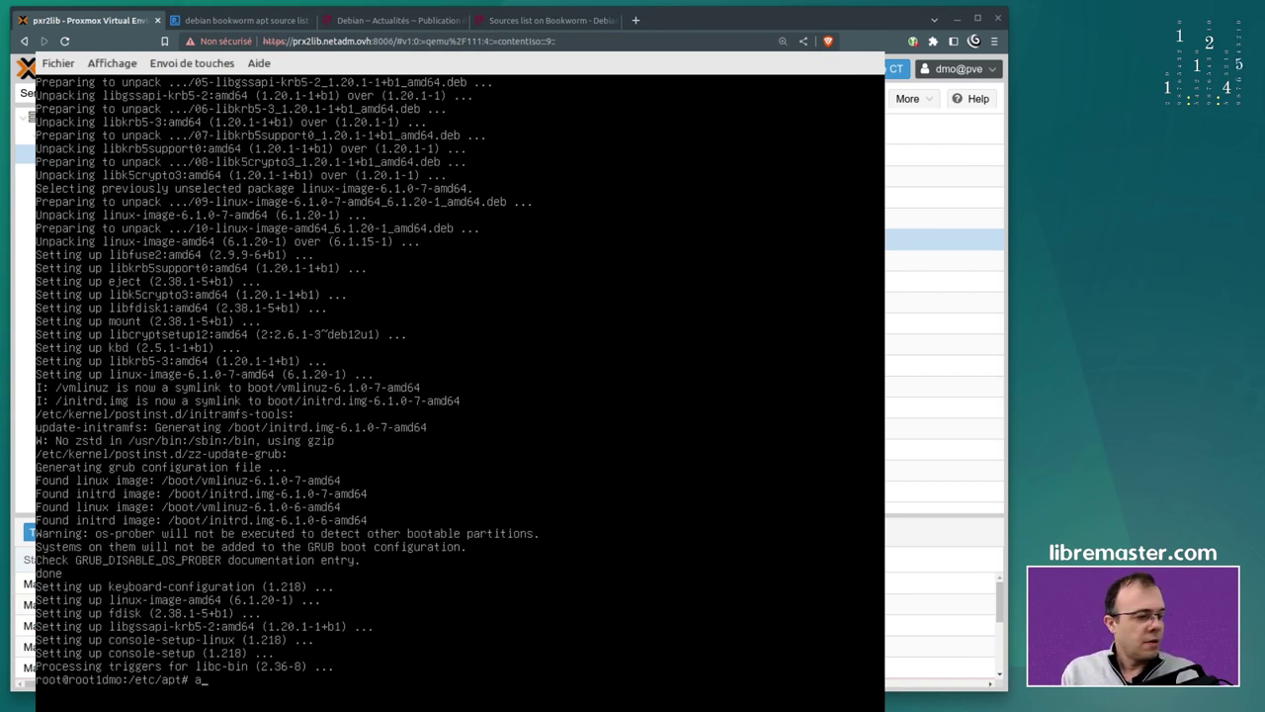
pyautogui.press('BackSpace')
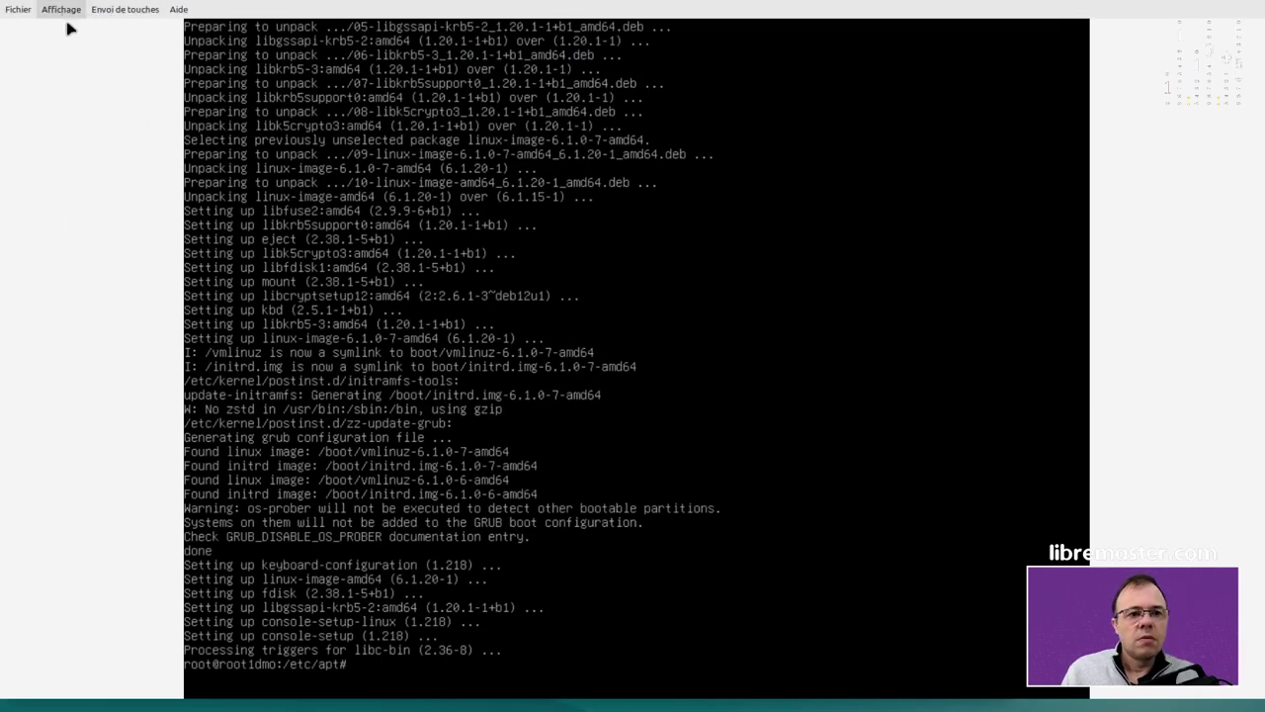
pyautogui.press('F11')
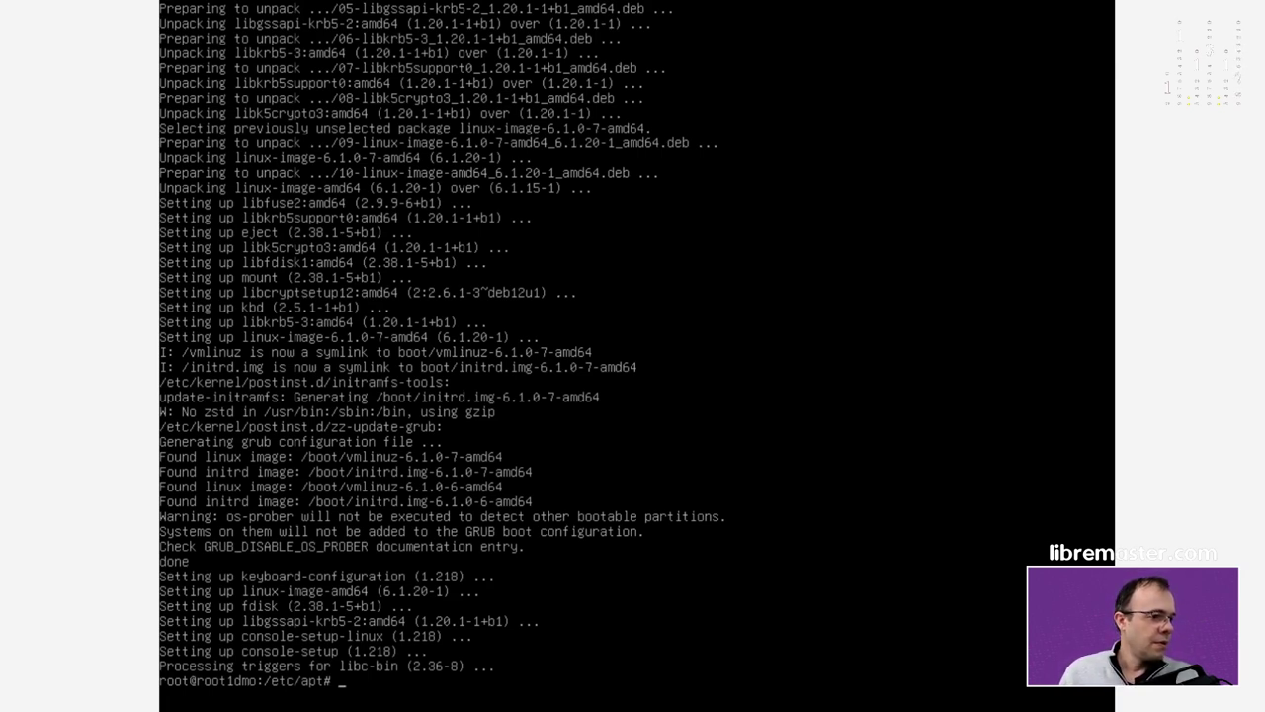
pyautogui.moveTo(609, 18)
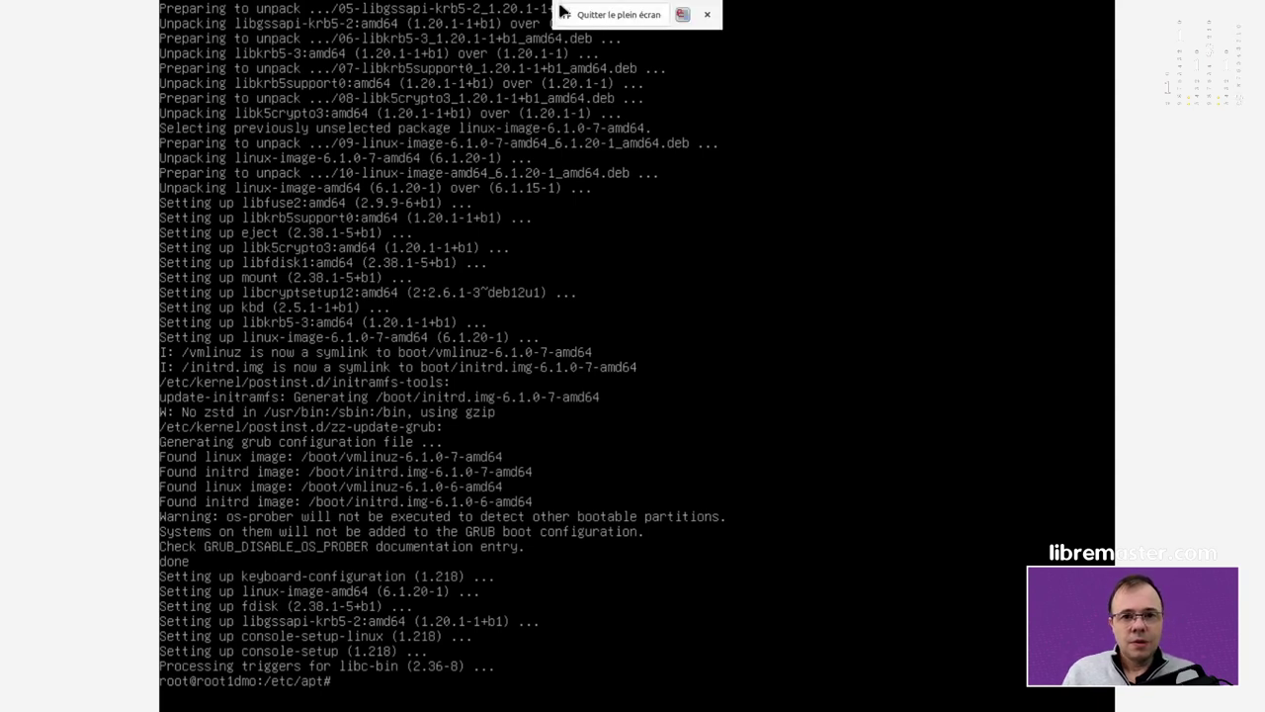
pyautogui.click(610, 16)
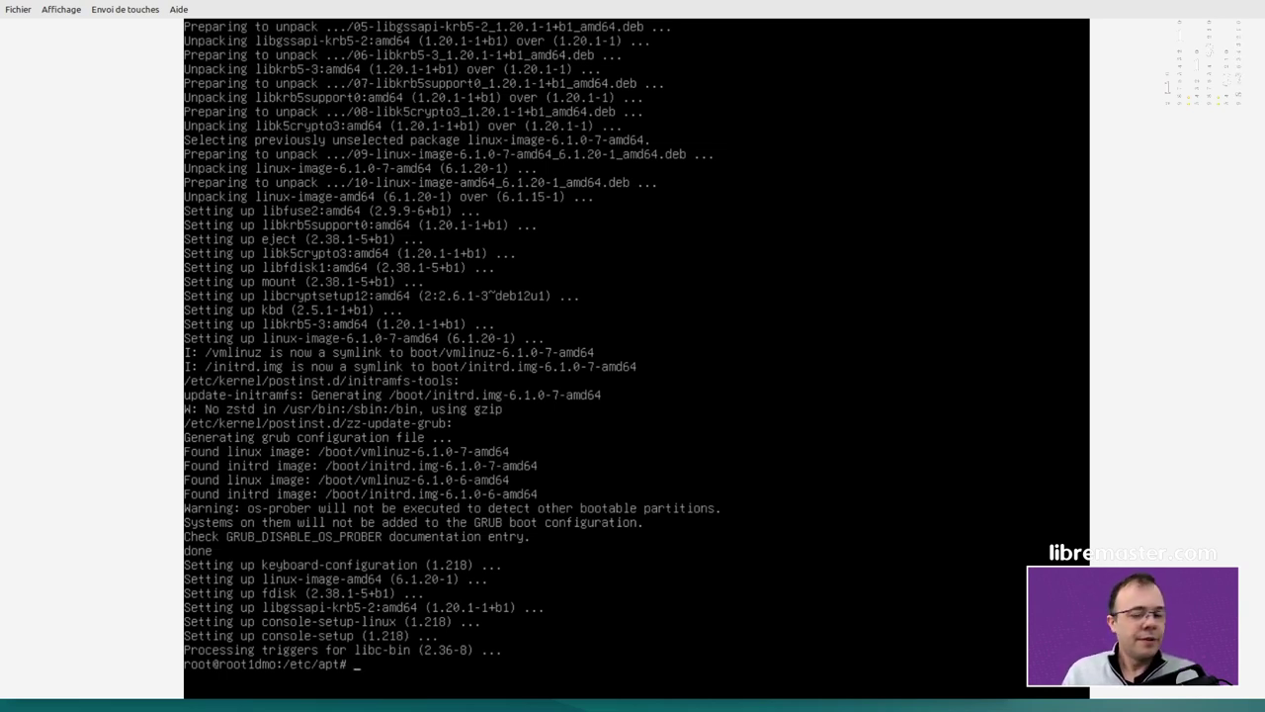
pyautogui.write('ap')
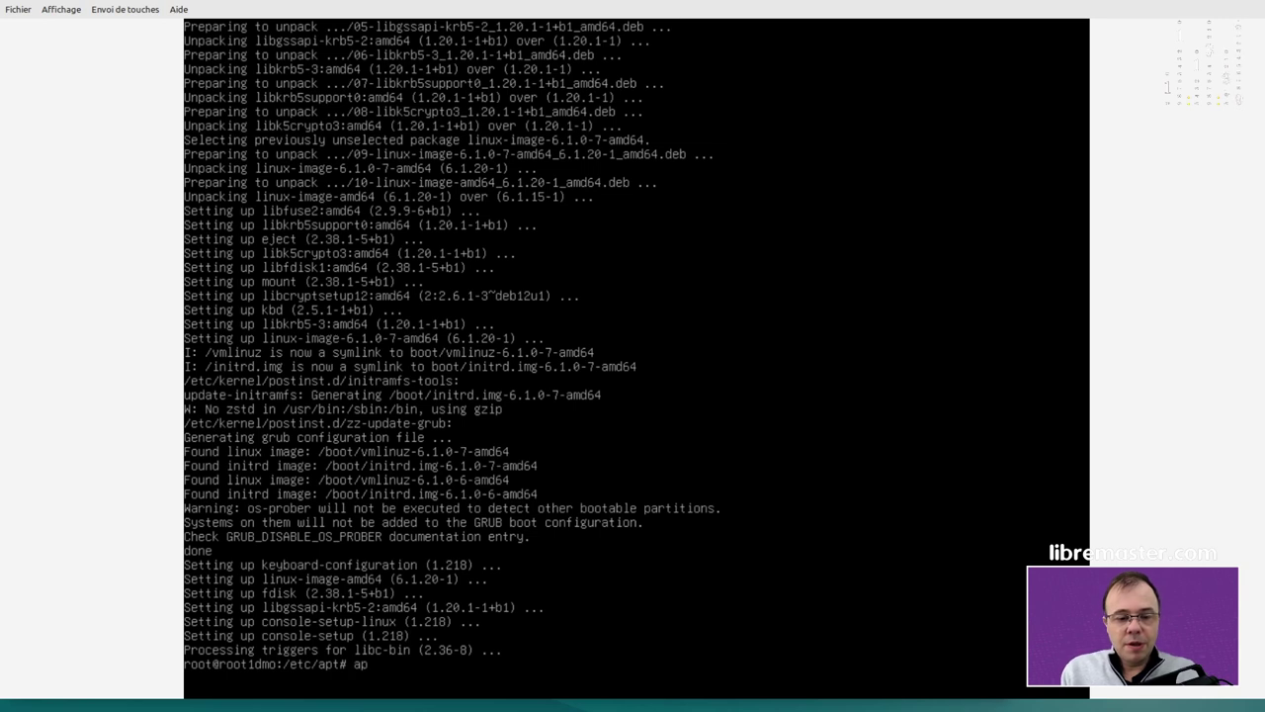
pyautogui.write('t install')
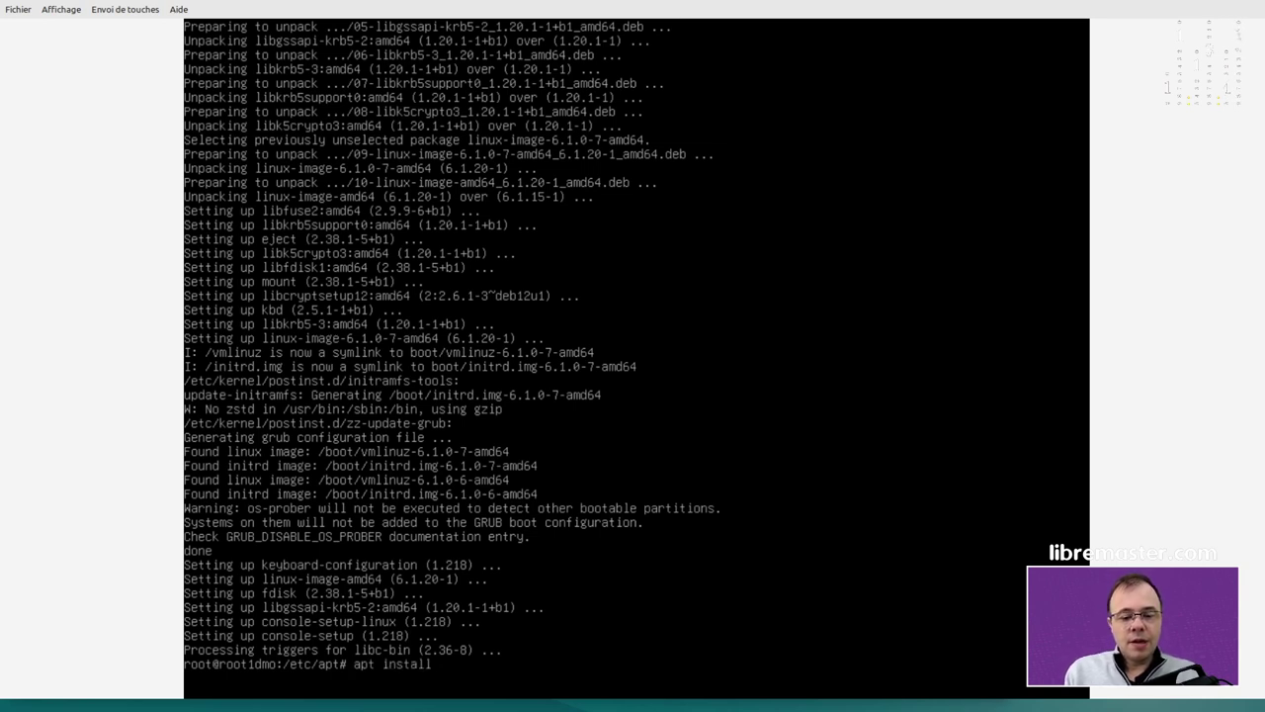
pyautogui.write(' cloud')
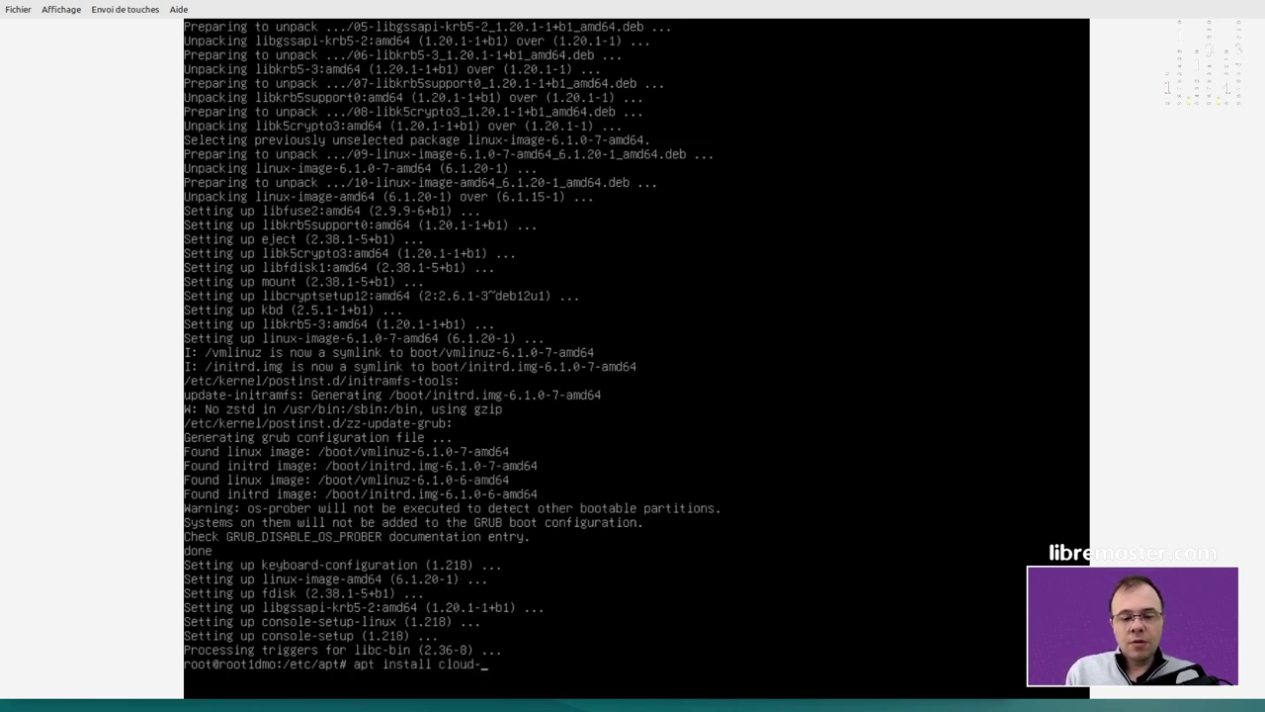
pyautogui.write('-init')
pyautogui.press('Return')
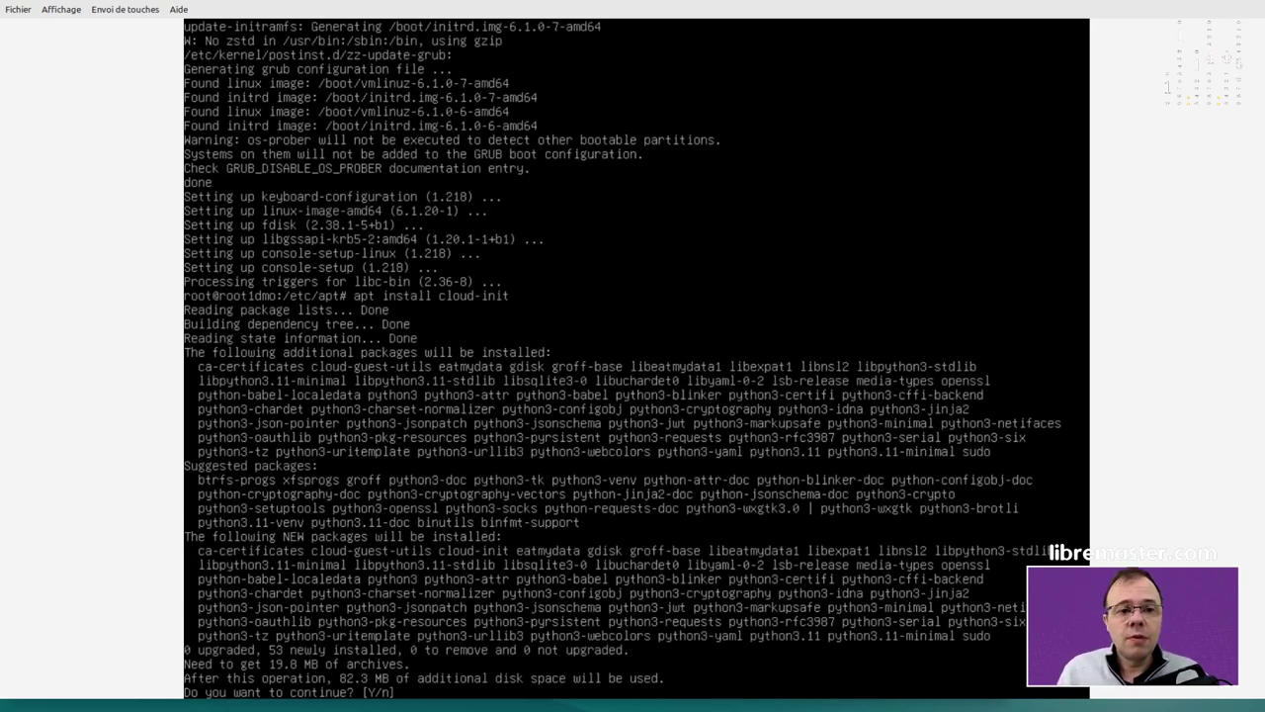
# Step: Reopen the console of virtual machine 111 in an enlarged window and accept the cloud-init package installation
pyautogui.press('super+Down')
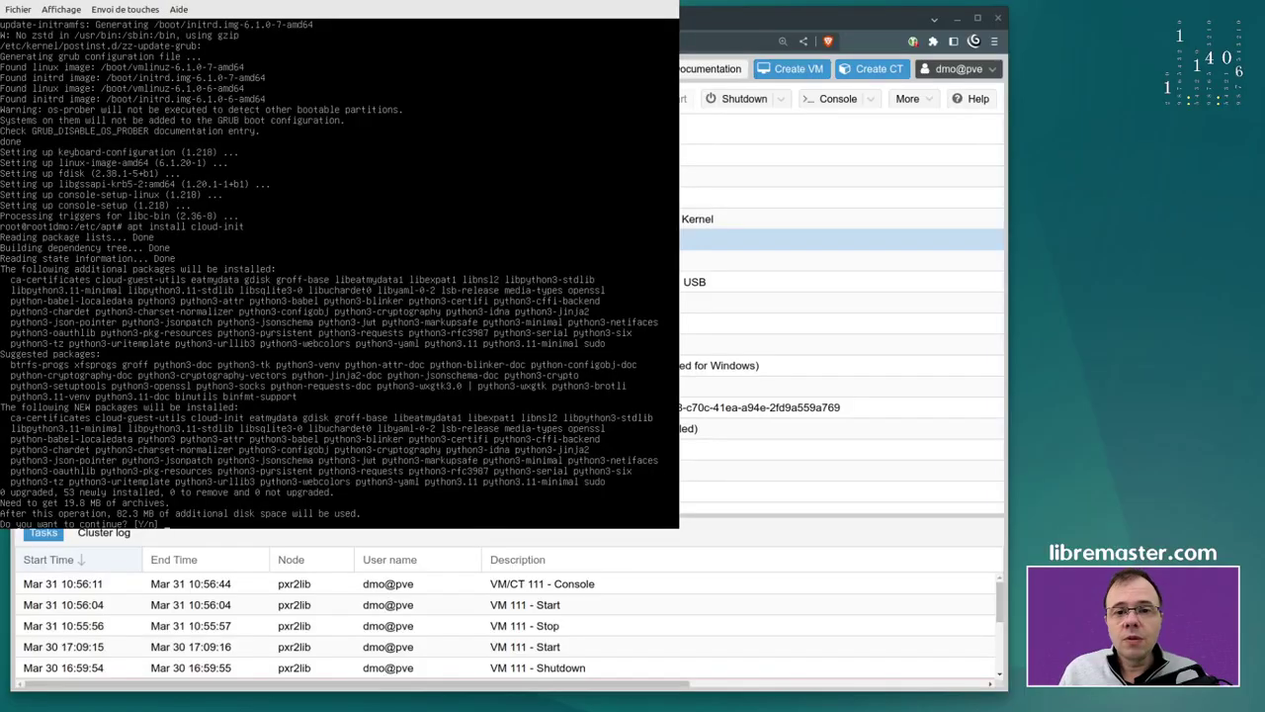
pyautogui.click(869, 100)
pyautogui.click(825, 141)
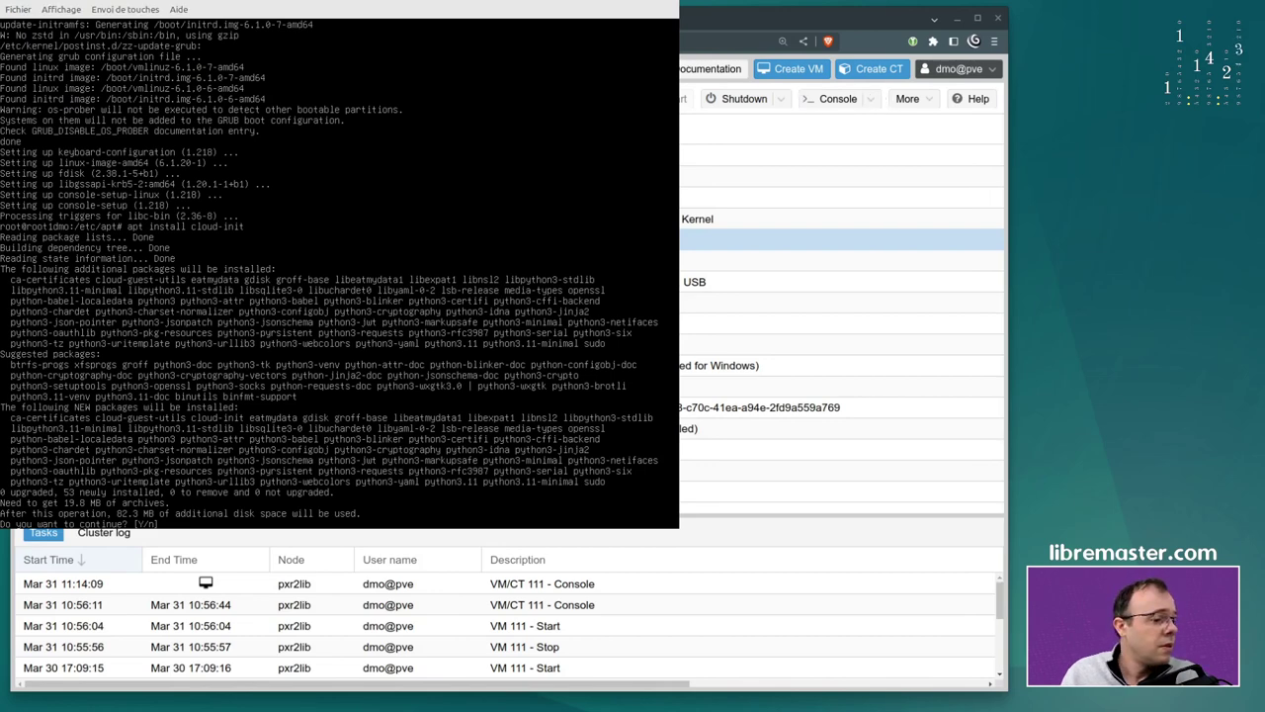
pyautogui.moveTo(396, 10); pyautogui.dragTo(471, 40)
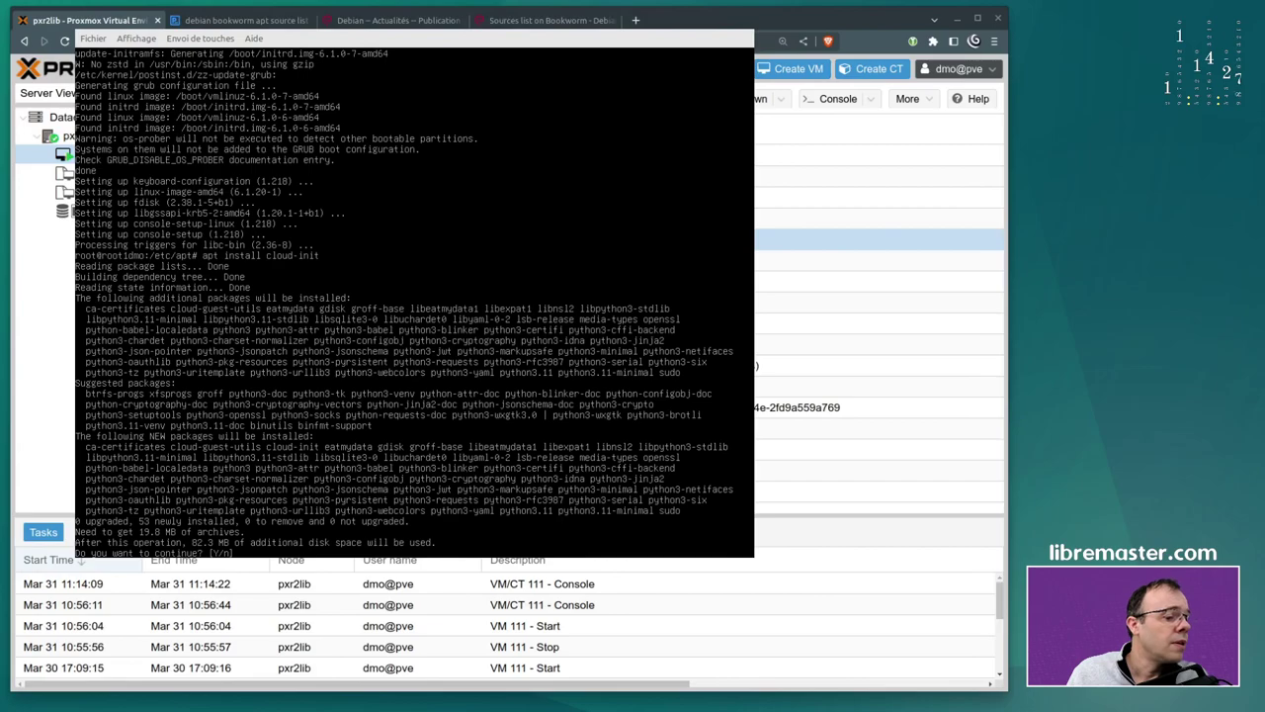
pyautogui.hotkey('ctrl', '+')
pyautogui.hotkey('ctrl', '+')
pyautogui.hotkey('ctrl', '+')
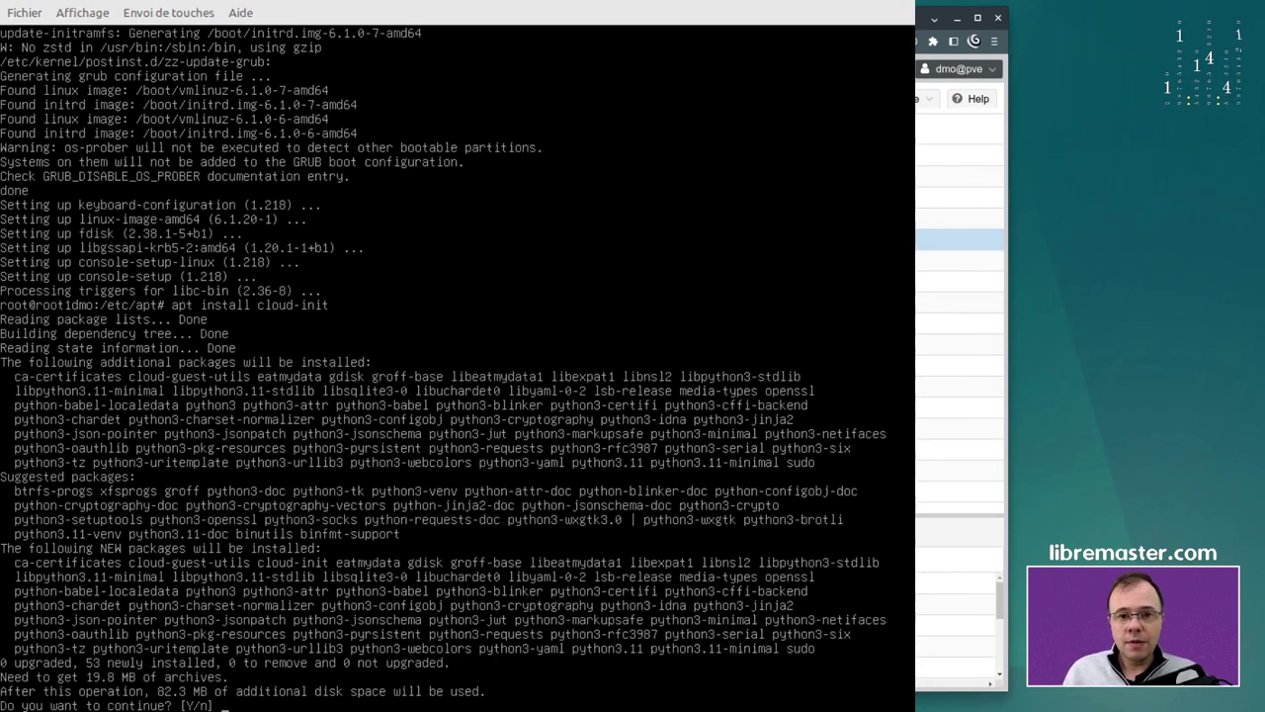
pyautogui.press('Return')
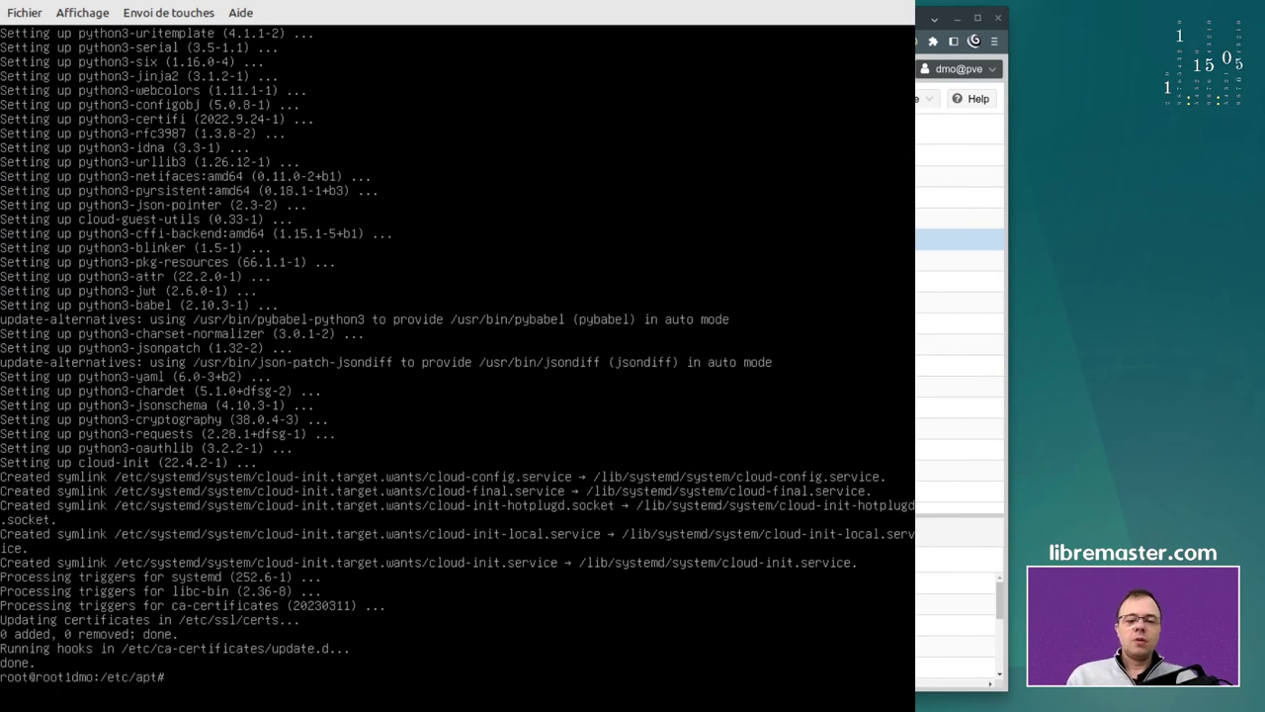
# Step: Search the apt repositories for packages matching ssh
pyautogui.write('apt')
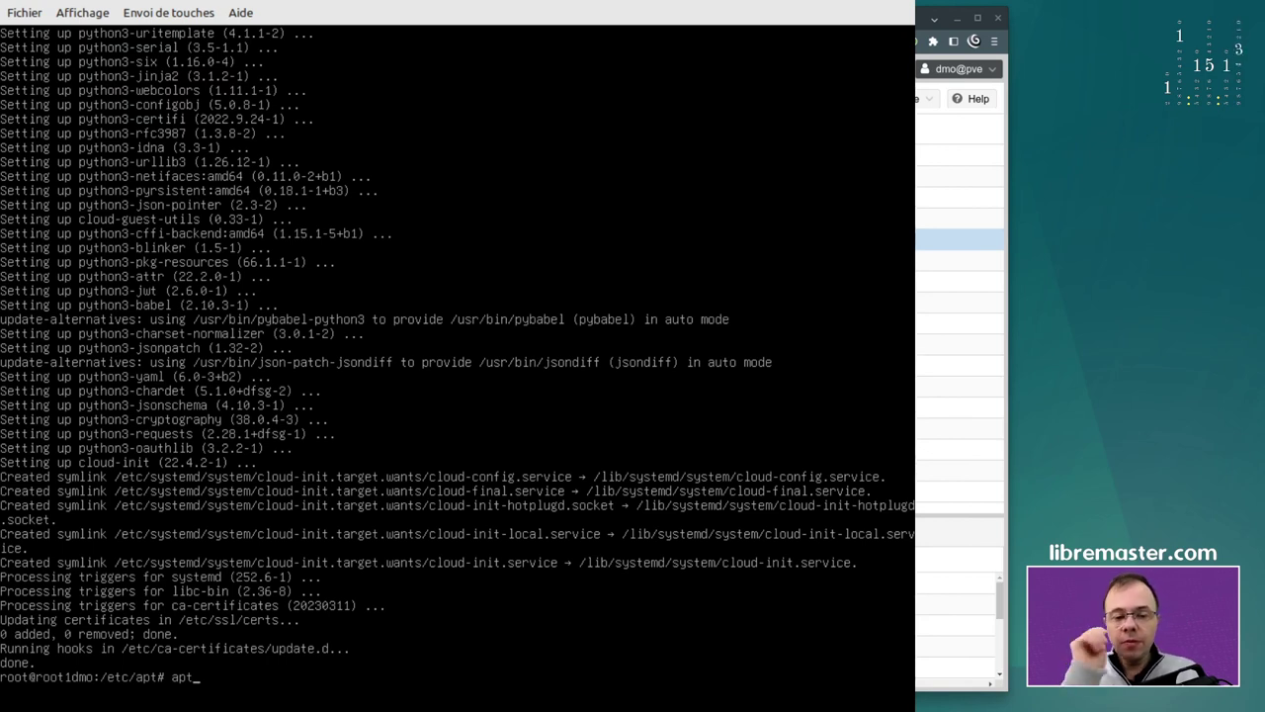
pyautogui.write('search')
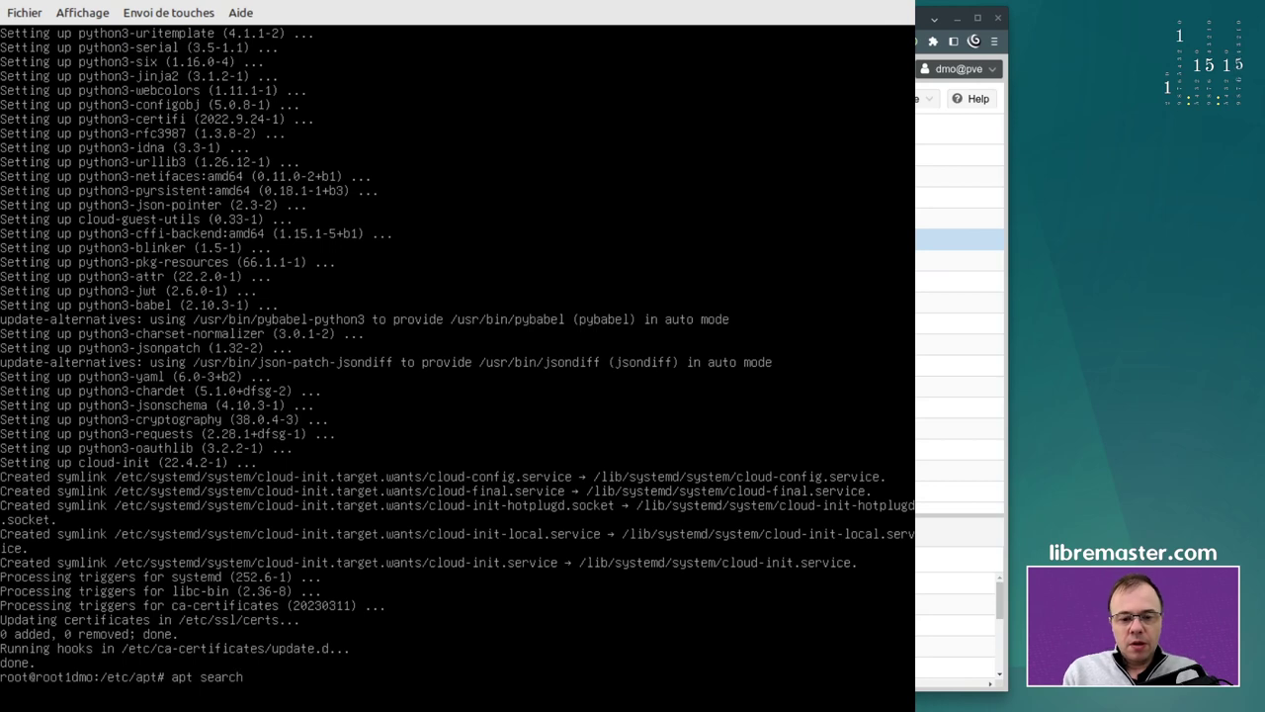
pyautogui.write(' ssh')
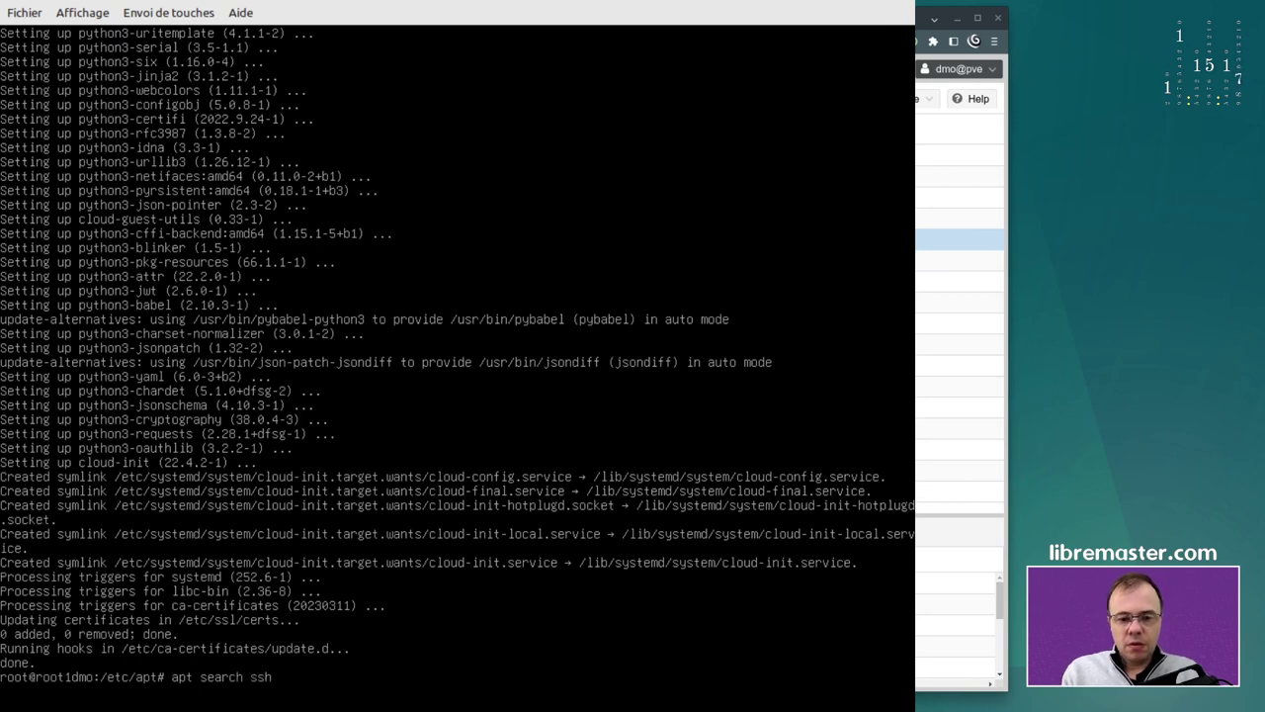
pyautogui.press('Return')
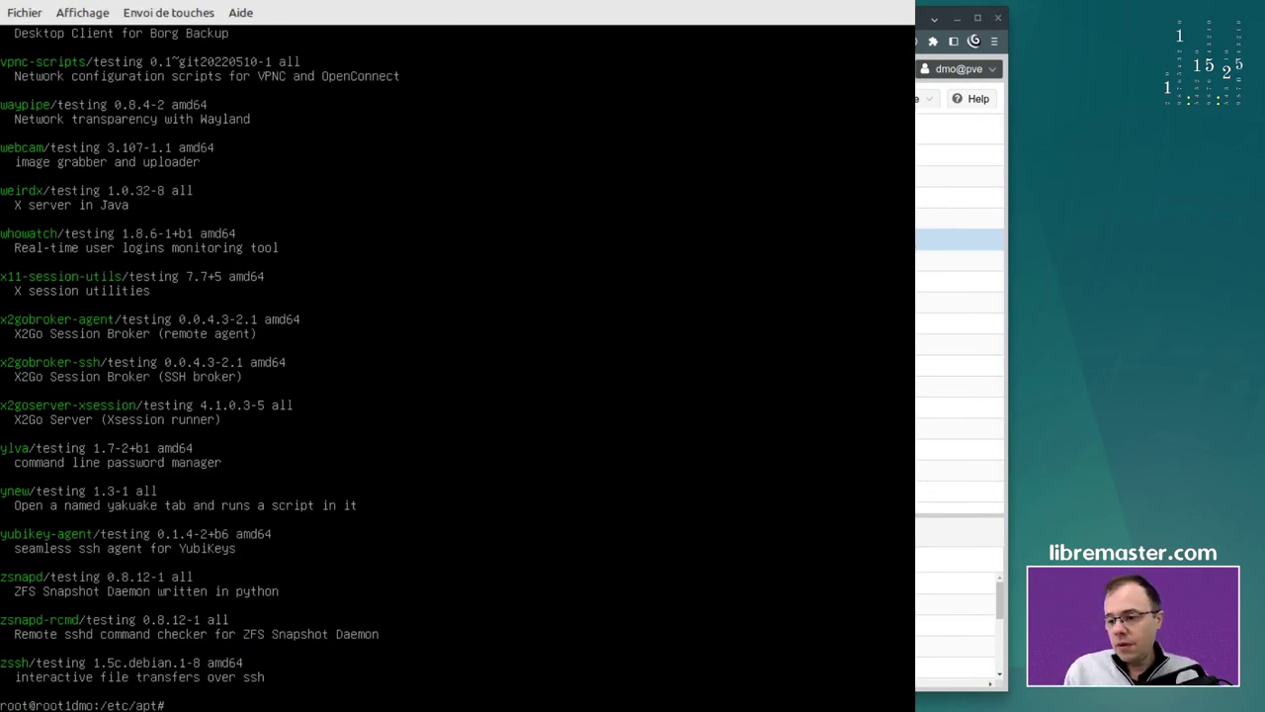
# Step: Narrow the apt package search to openssh-server
pyautogui.press('Up')
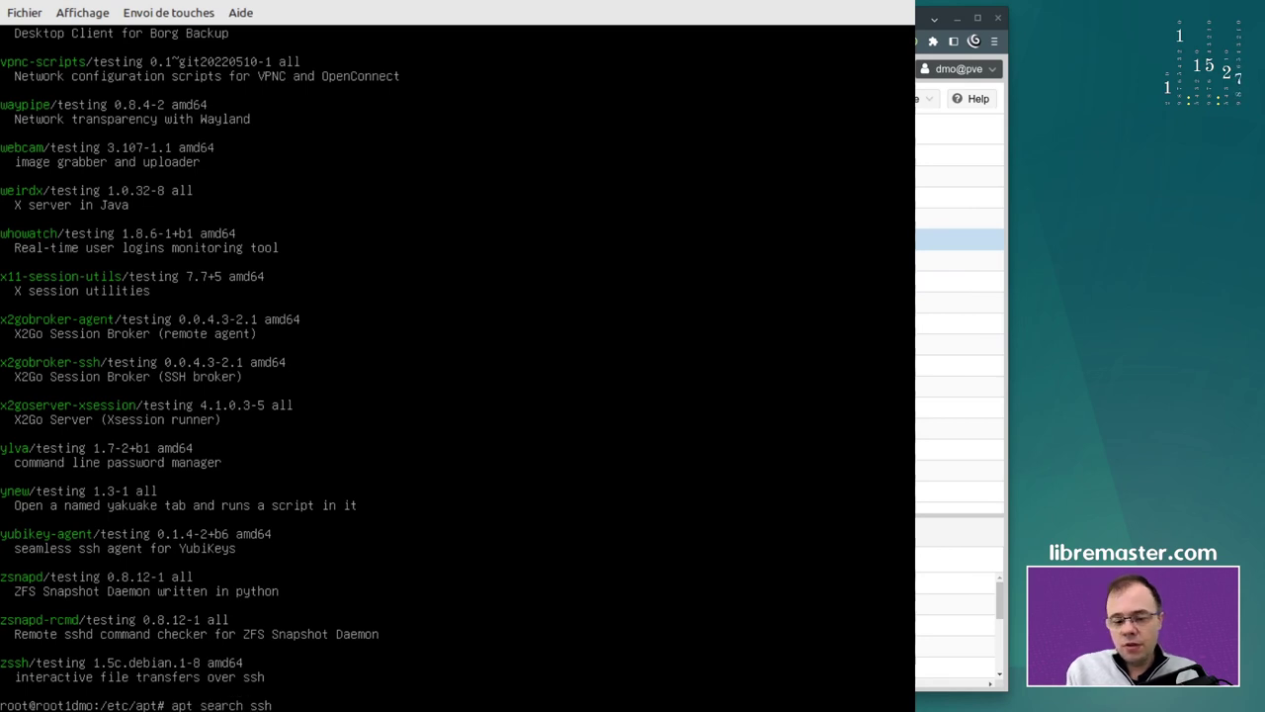
pyautogui.press('BackSpace')
pyautogui.press('BackSpace')
pyautogui.press('BackSpace')
pyautogui.write('openssh')
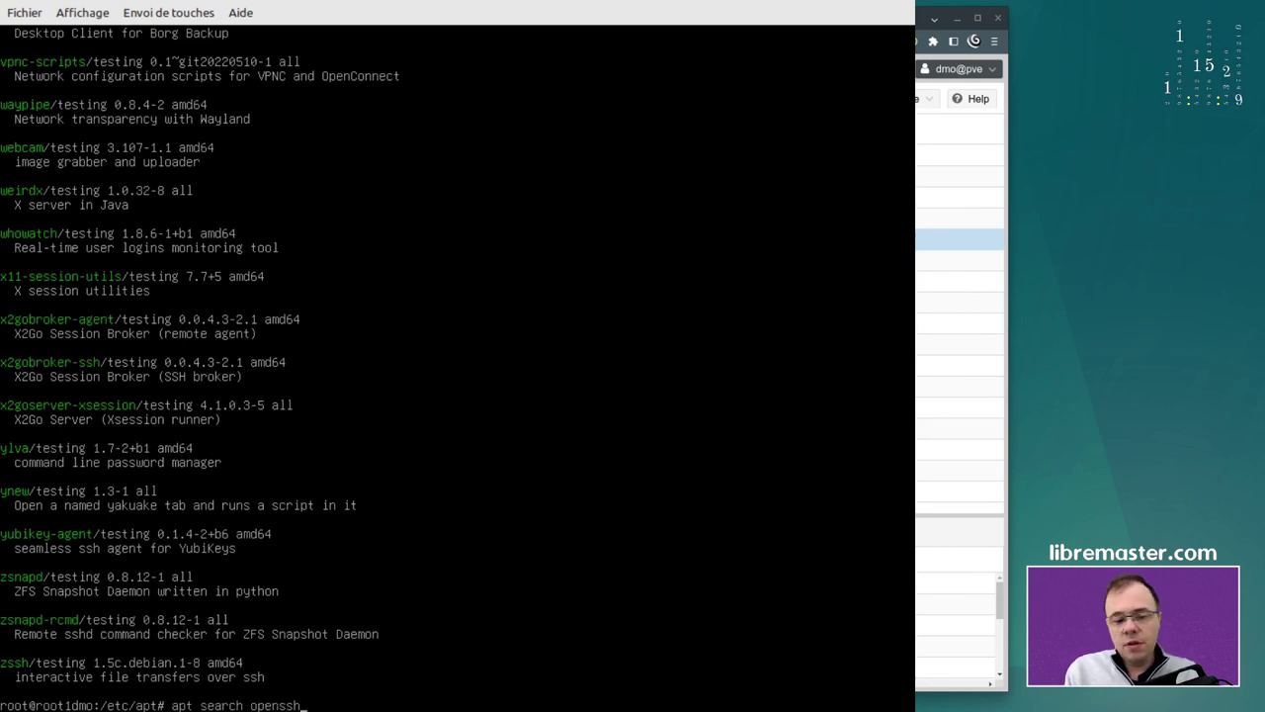
pyautogui.write('-server')
pyautogui.press('Return')
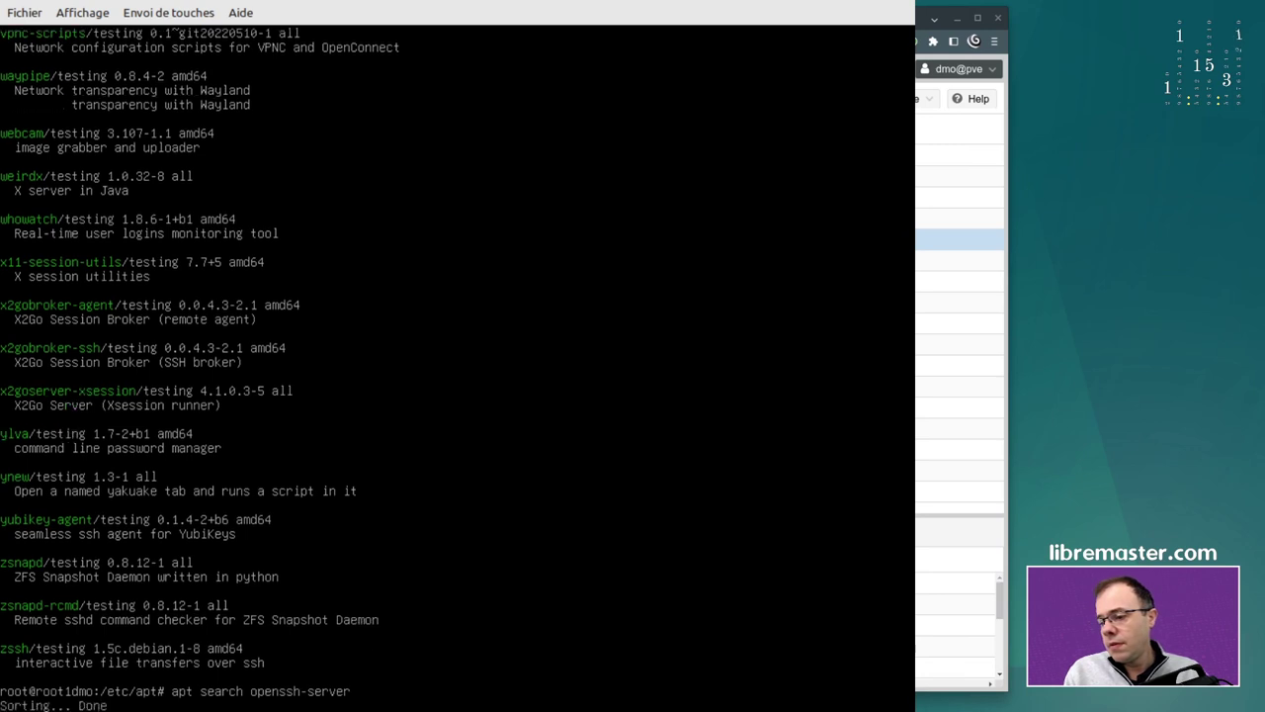
# Step: Install the SSH server by running apt install openssh-server
pyautogui.press('Up')
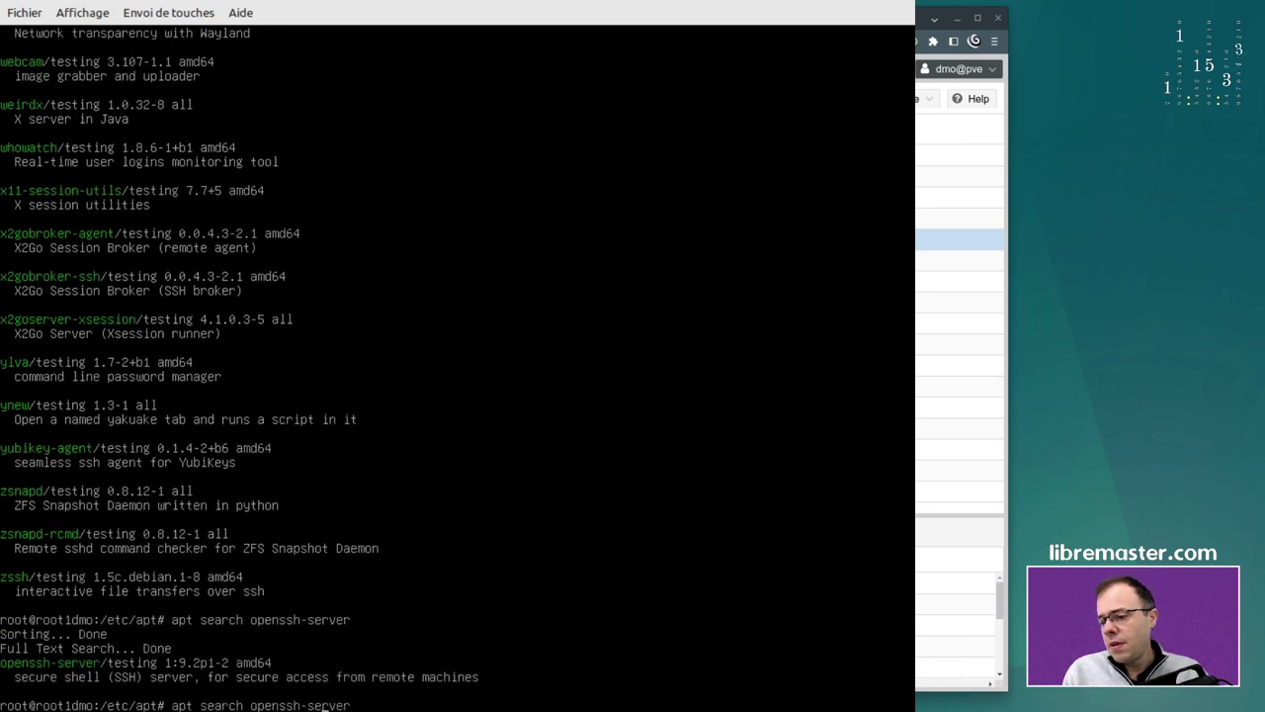
pyautogui.press('BackSpace')
pyautogui.press('BackSpace')
pyautogui.press('BackSpace')
pyautogui.press('BackSpace')
pyautogui.press('BackSpace')
pyautogui.press('BackSpace')
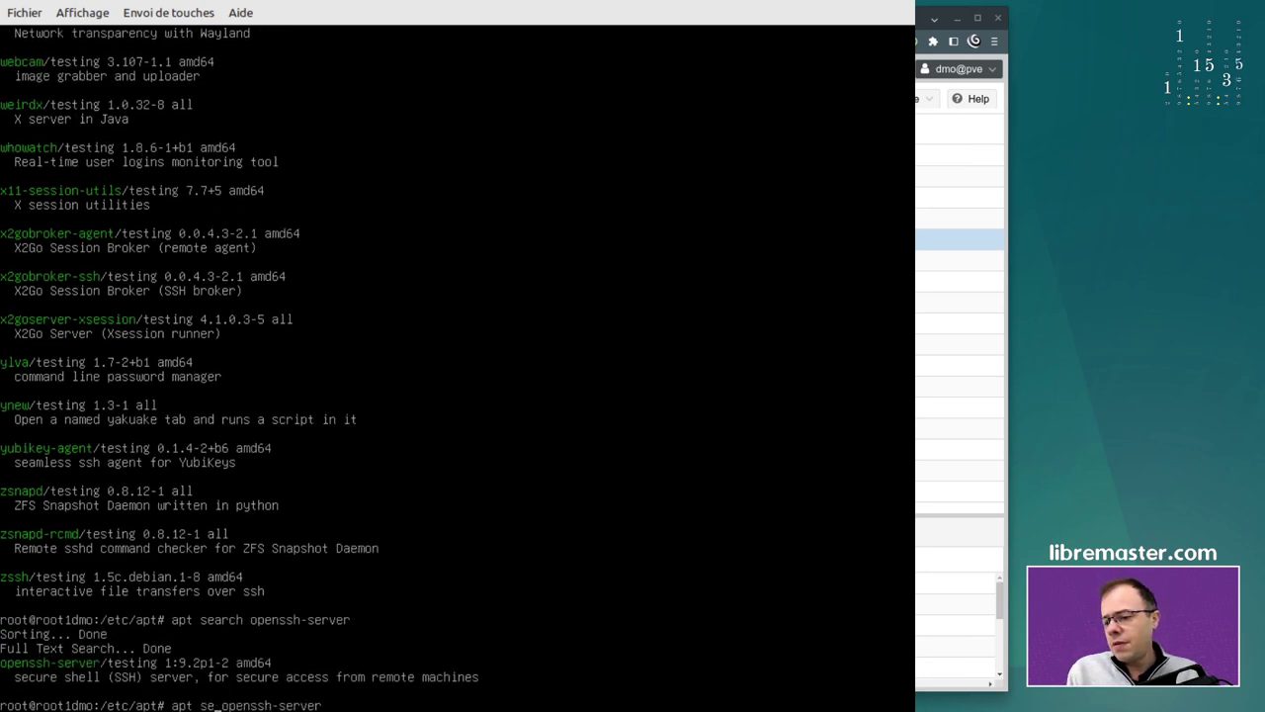
pyautogui.write('install')
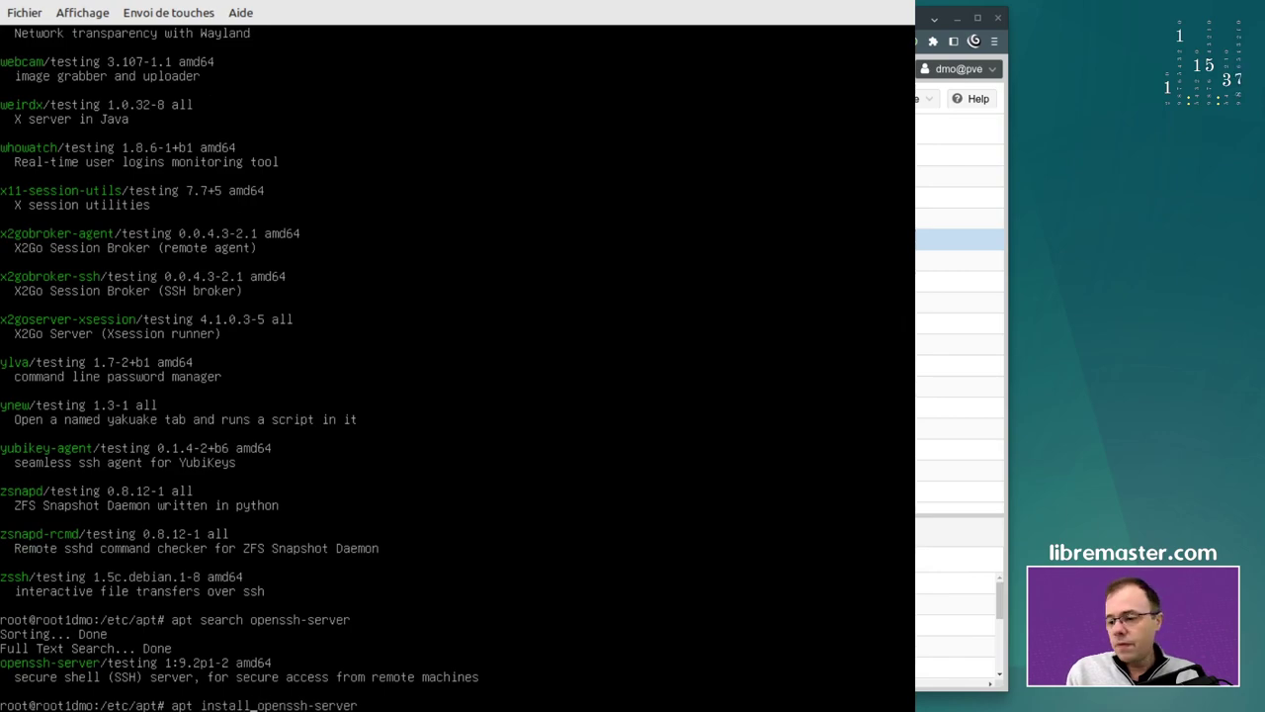
pyautogui.press('Return')
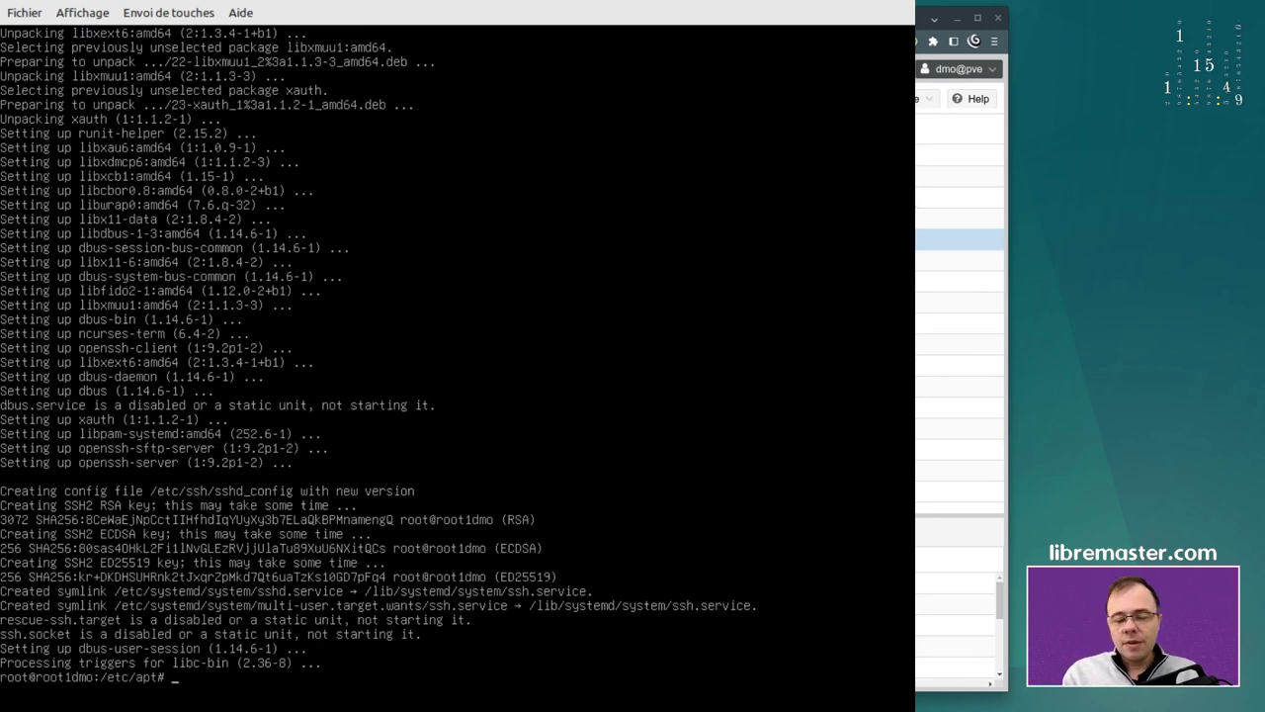
# Step: List all running processes as a tree with ps faux to check for the SSH daemon
pyautogui.write('ps fa')
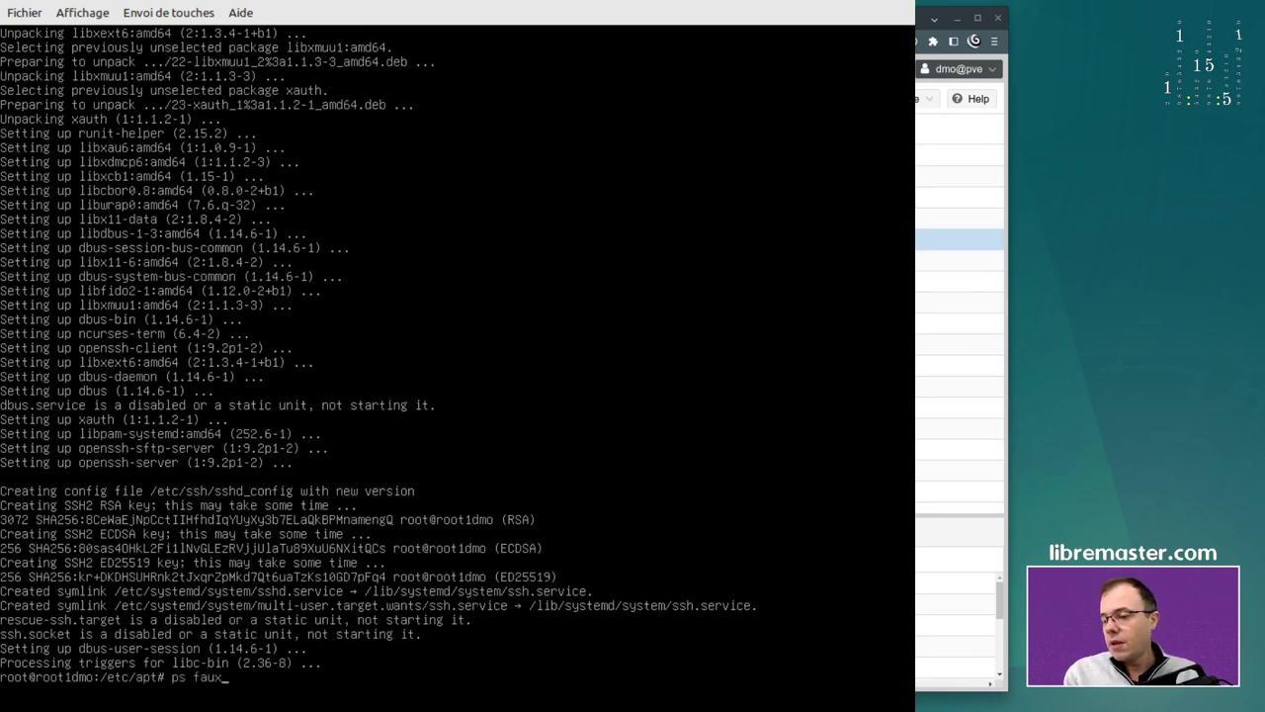
pyautogui.write('ux')
pyautogui.press('Return')
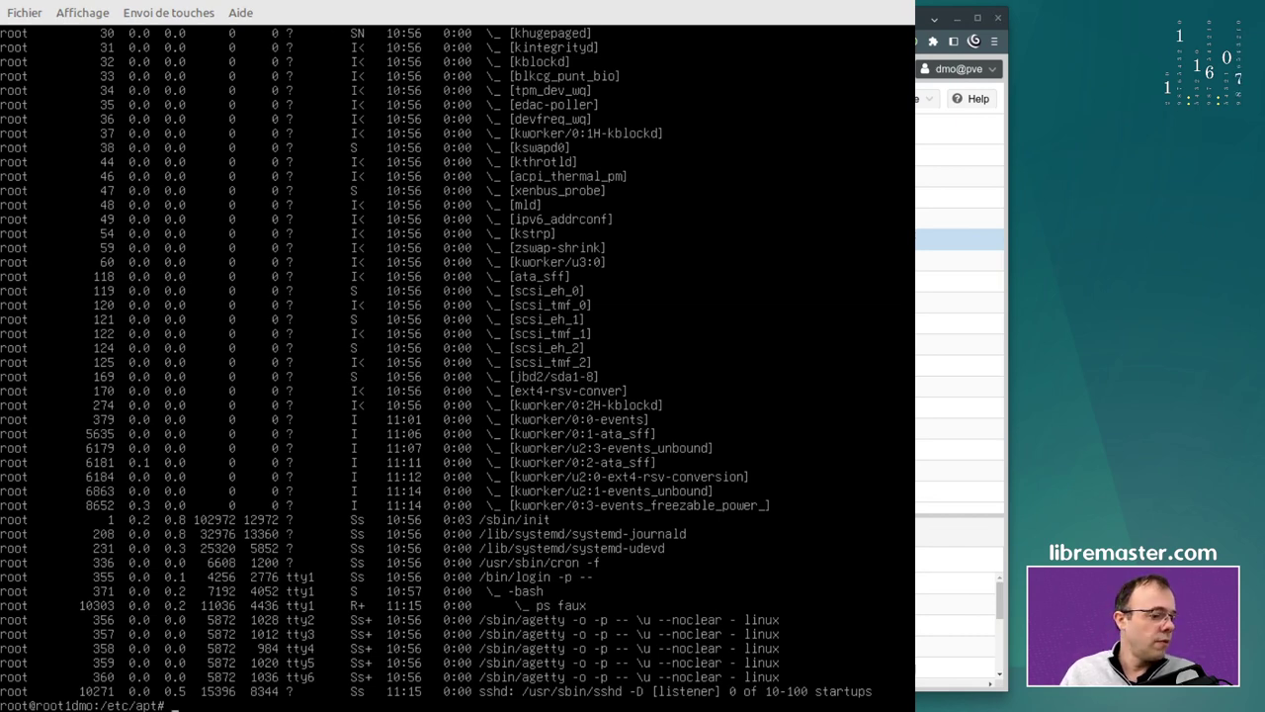
# Step: Switch back to Proxmox and try to convert virtual machine 111 (root1dmo) to a template
pyautogui.hotkey('alt', 'Tab')
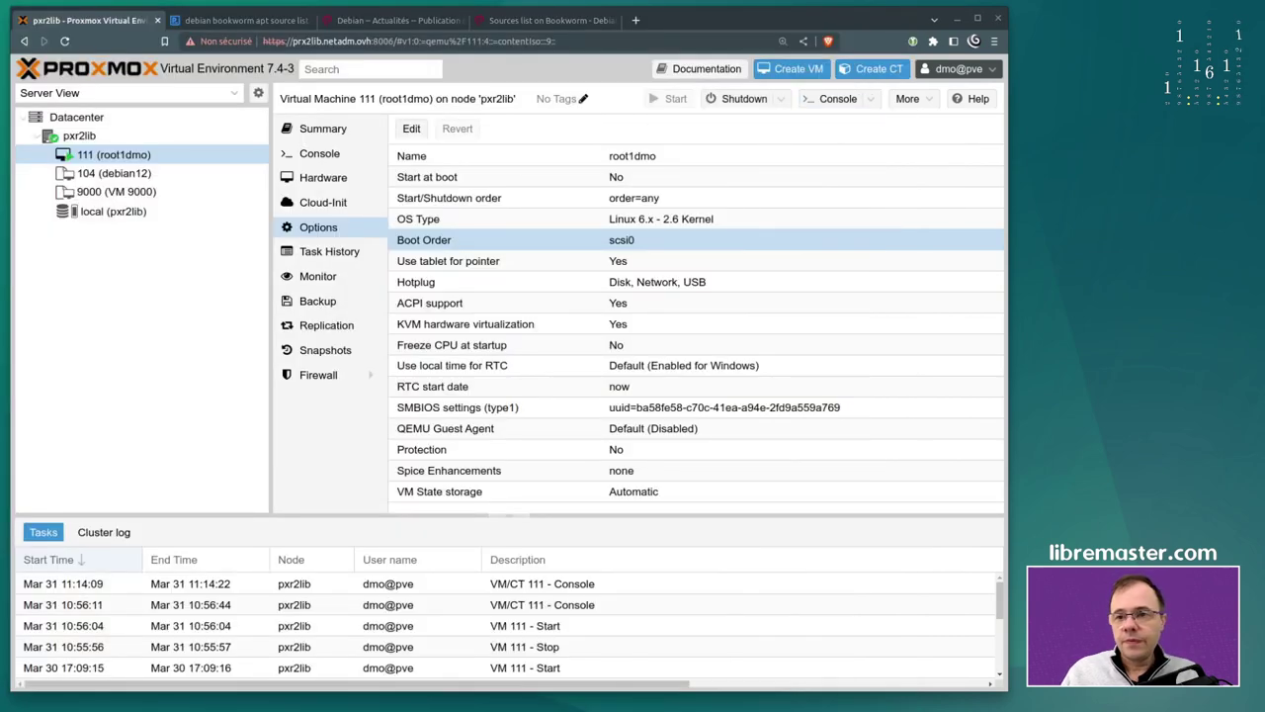
pyautogui.rightClick(130, 161)
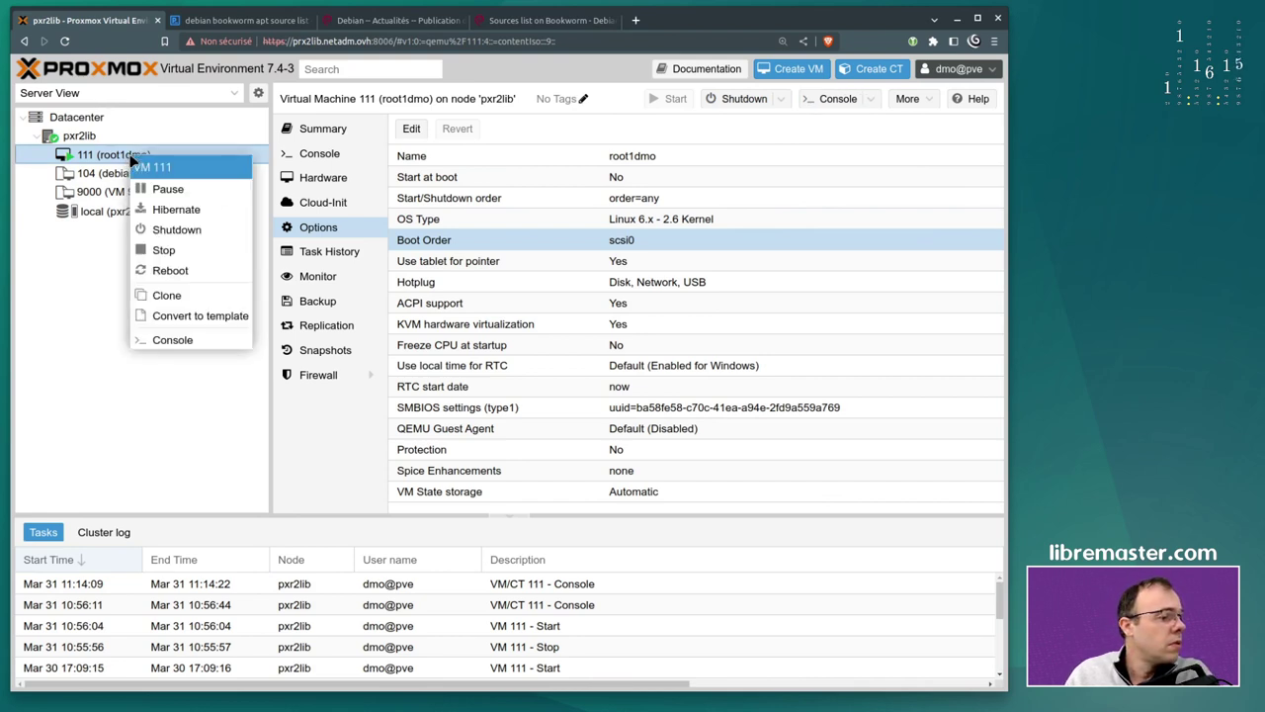
pyautogui.click(201, 316)
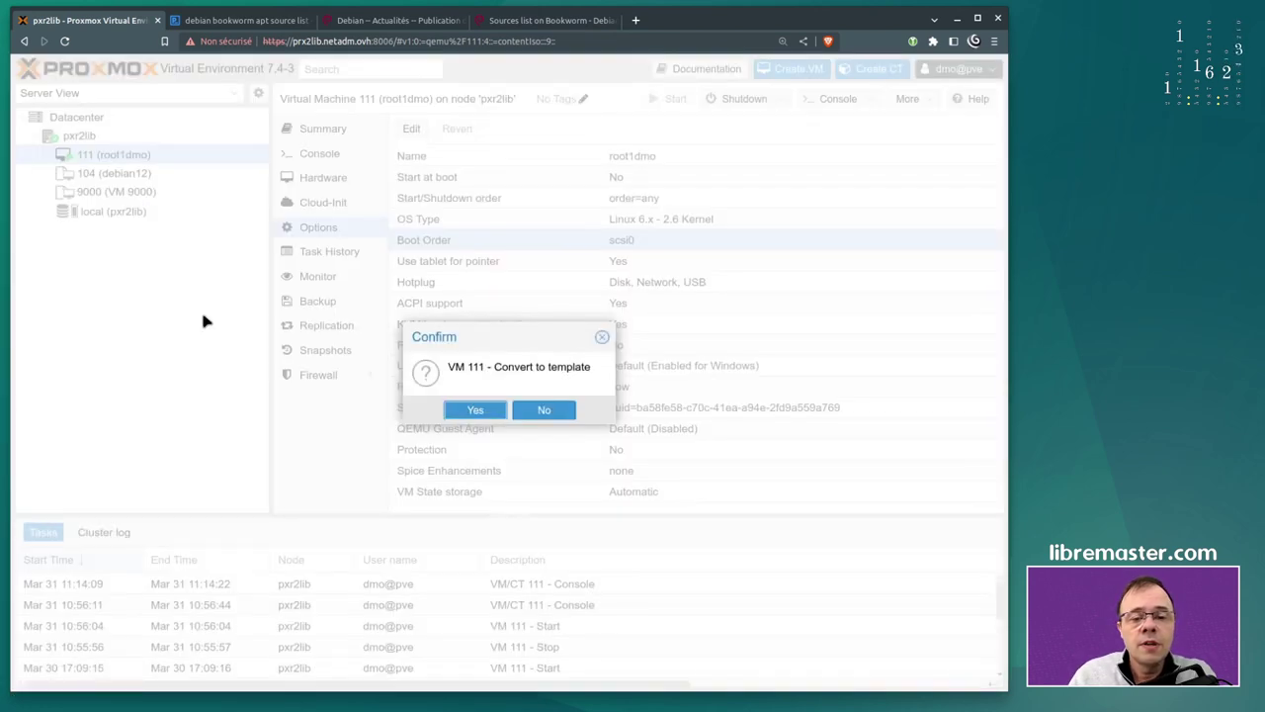
pyautogui.click(472, 413)
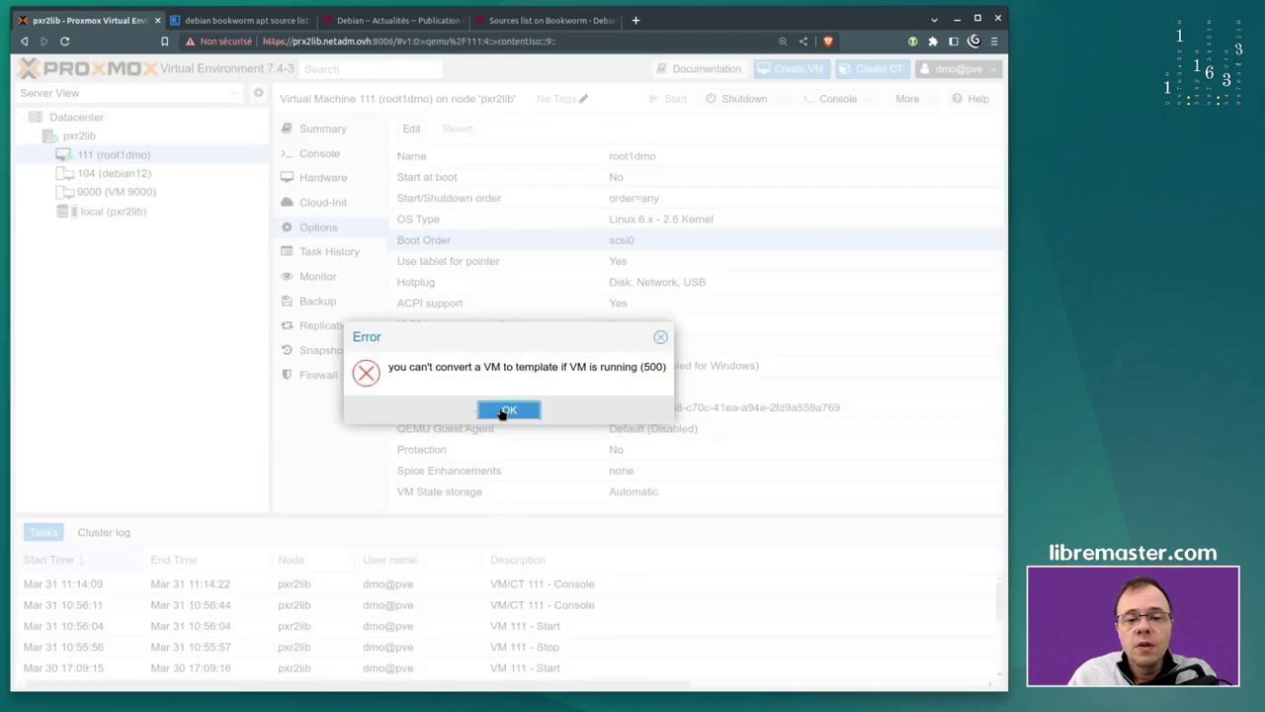
pyautogui.click(505, 410)
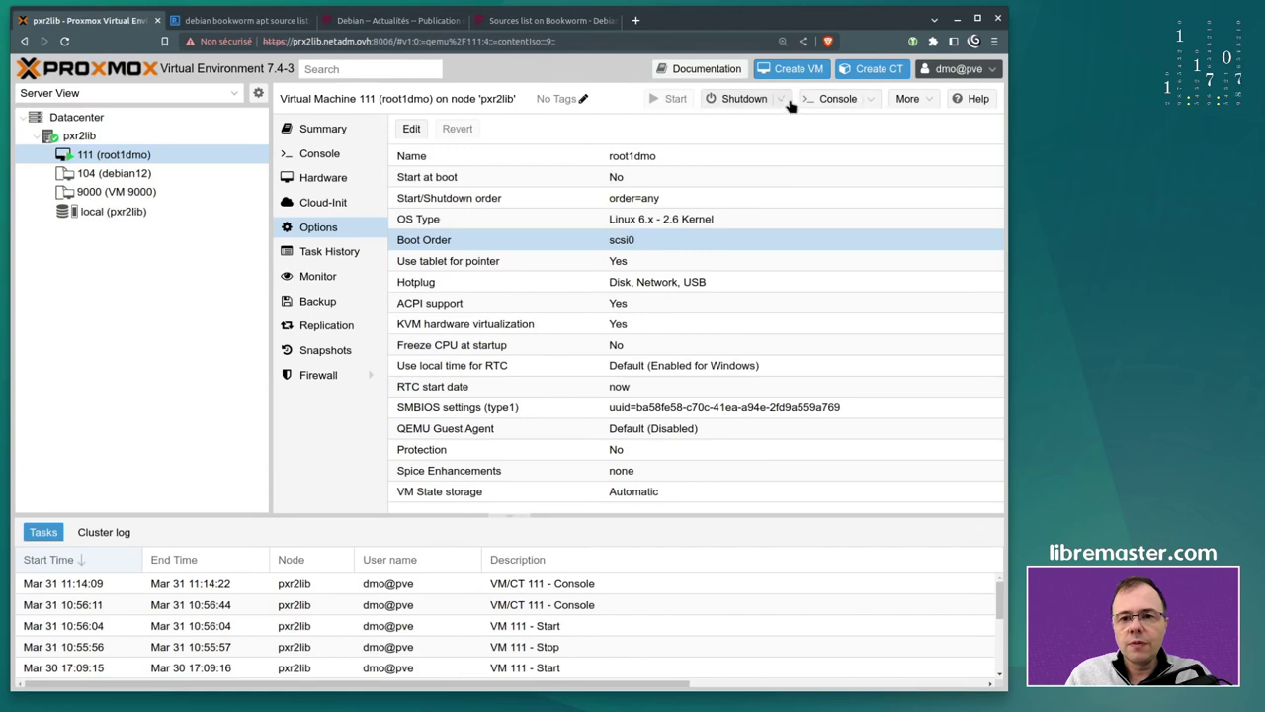
# Step: Reset virtual machine 111 (root1dmo), then switch to its console viewer and boot the Debian GNU/Linux entry
pyautogui.click(783, 101)
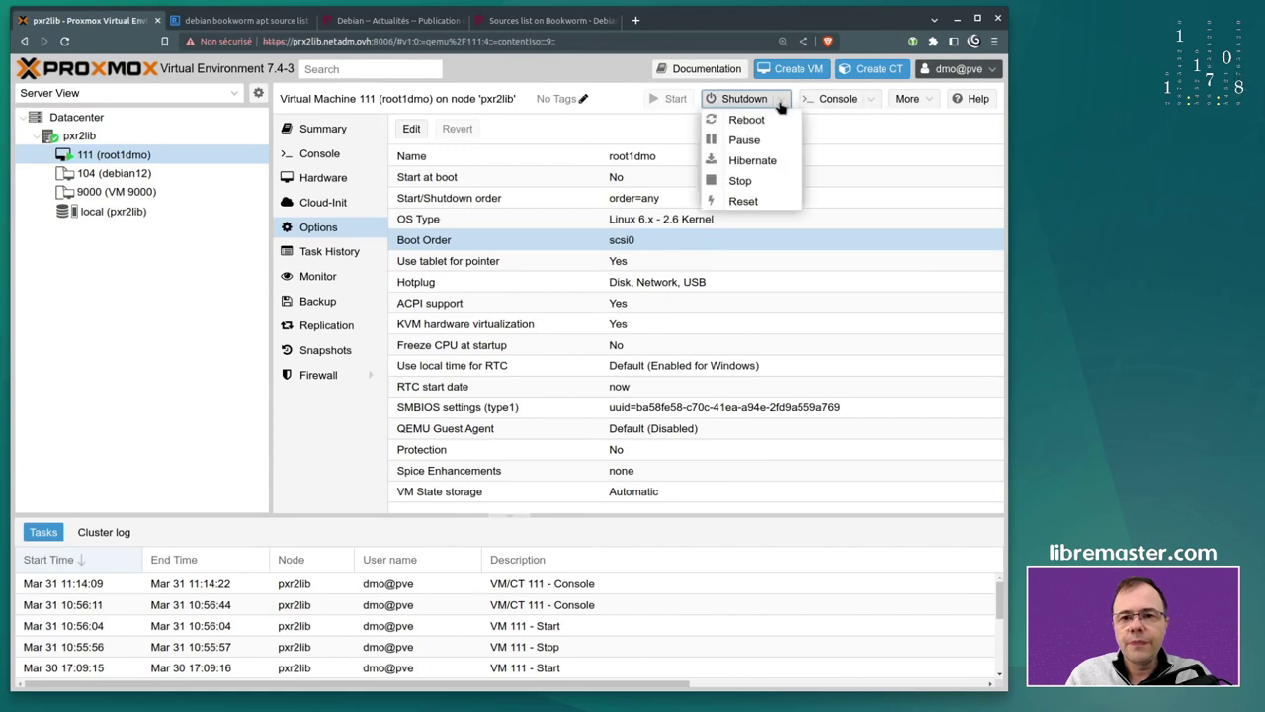
pyautogui.click(748, 200)
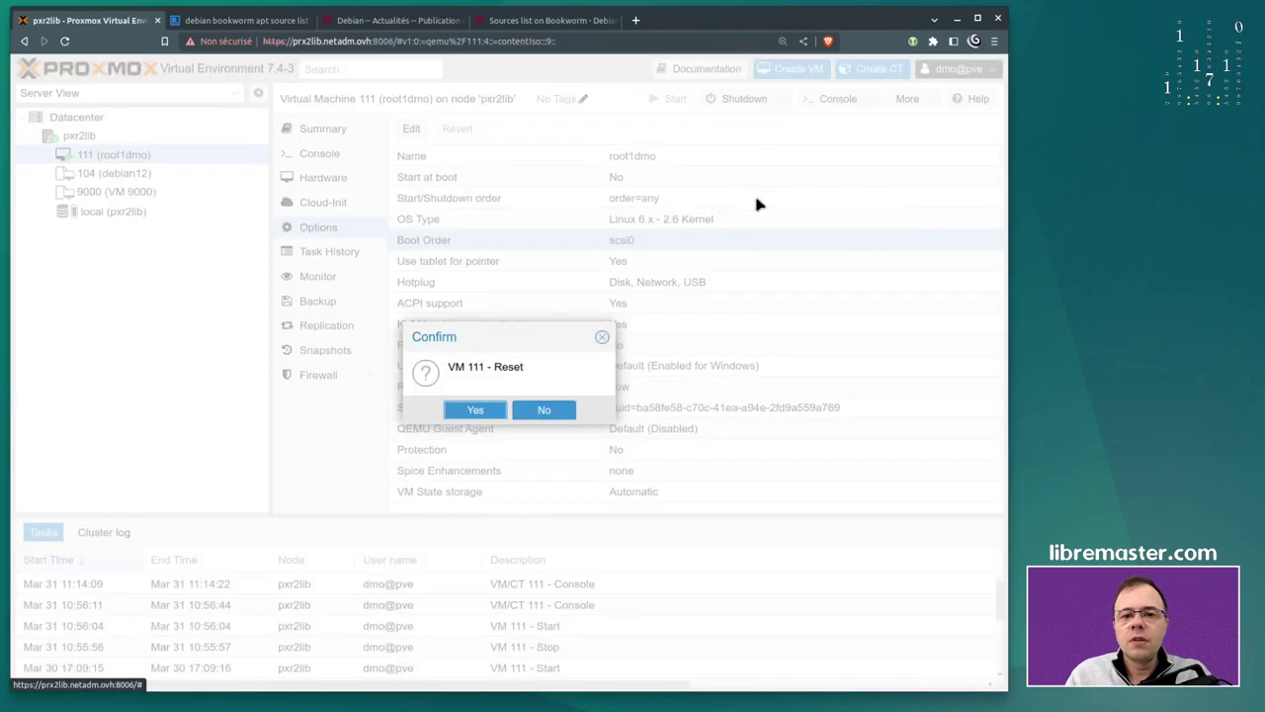
pyautogui.click(473, 412)
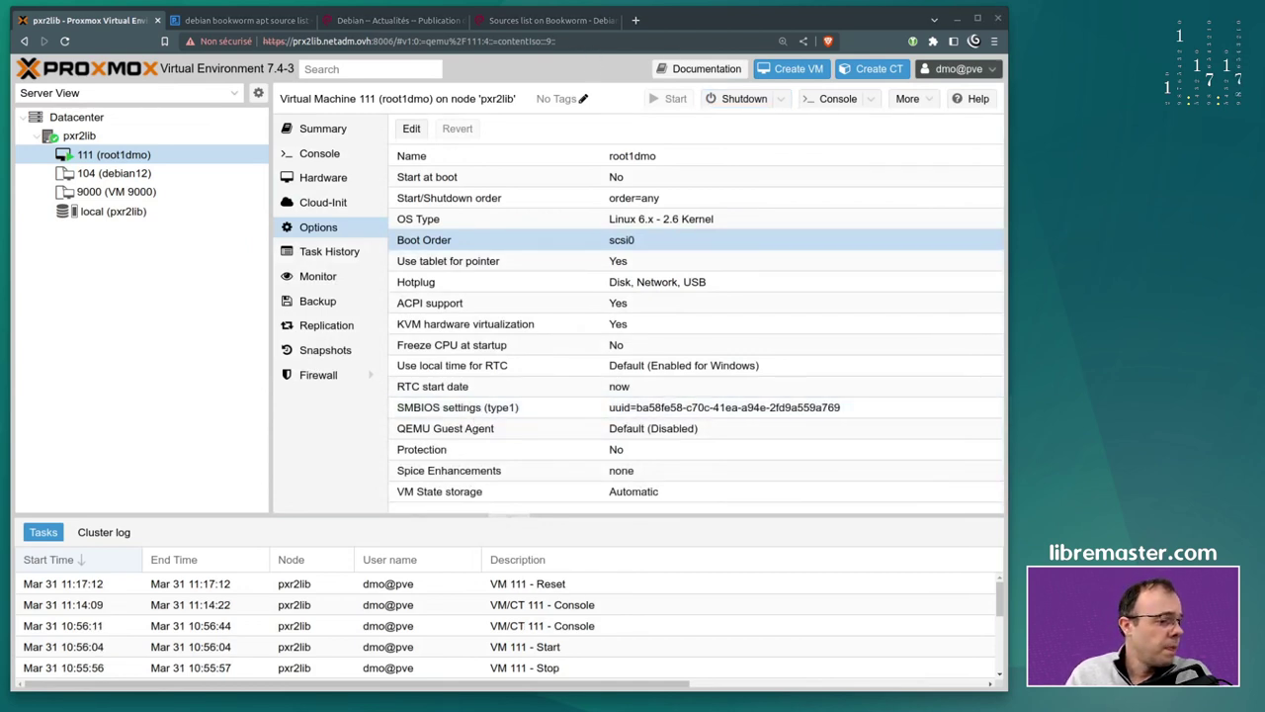
pyautogui.hotkey('alt', 'Tab')
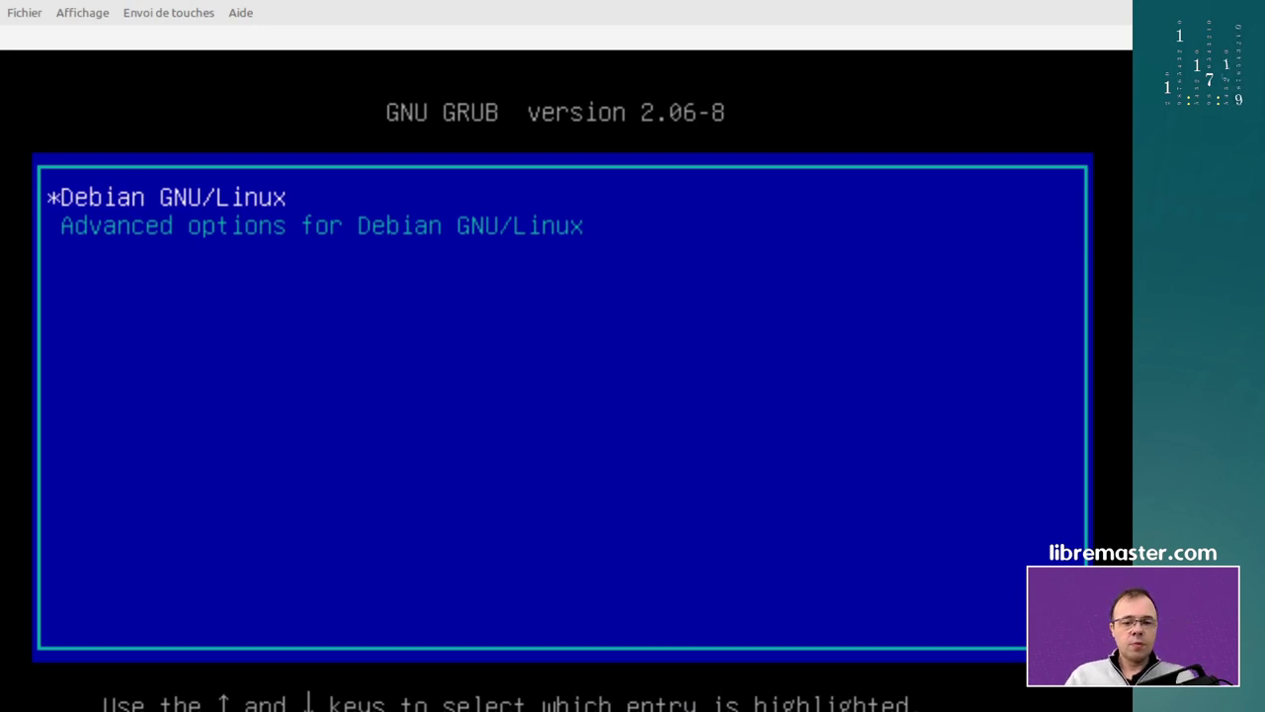
pyautogui.press('Return')
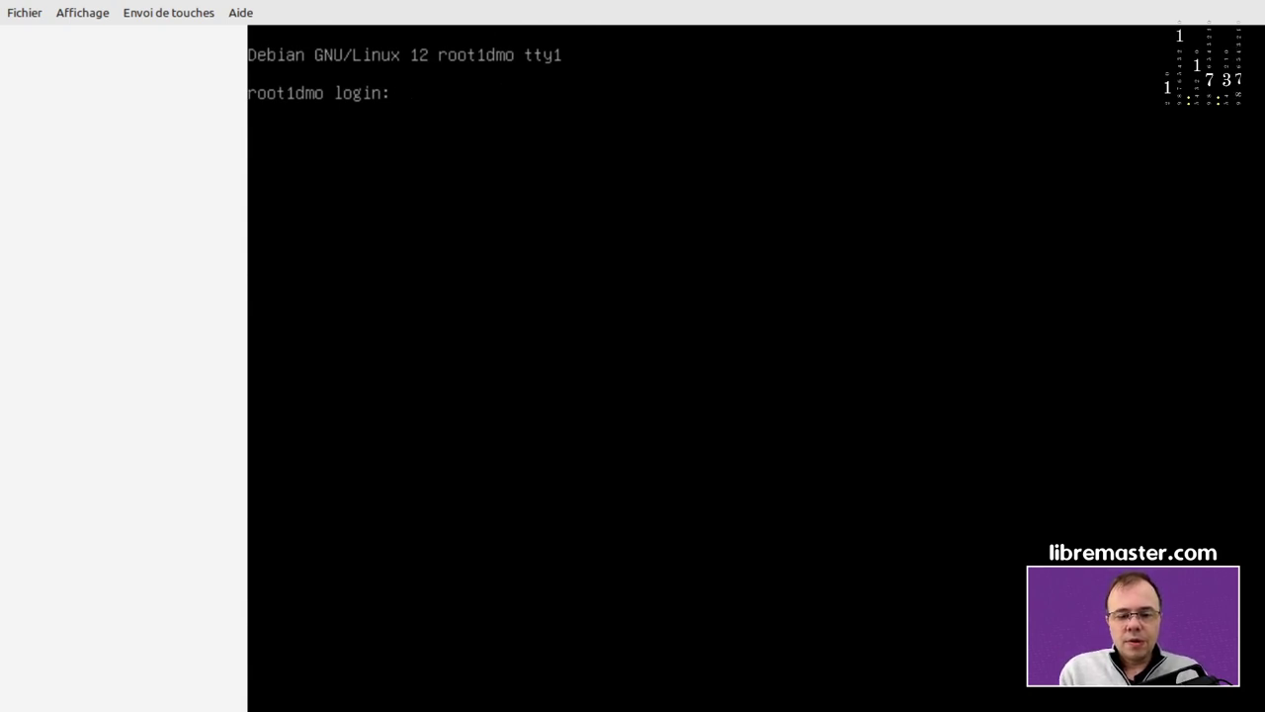
# Step: Log in to the root1dmo console as root with the account password
pyautogui.write('root')
pyautogui.press('Return')
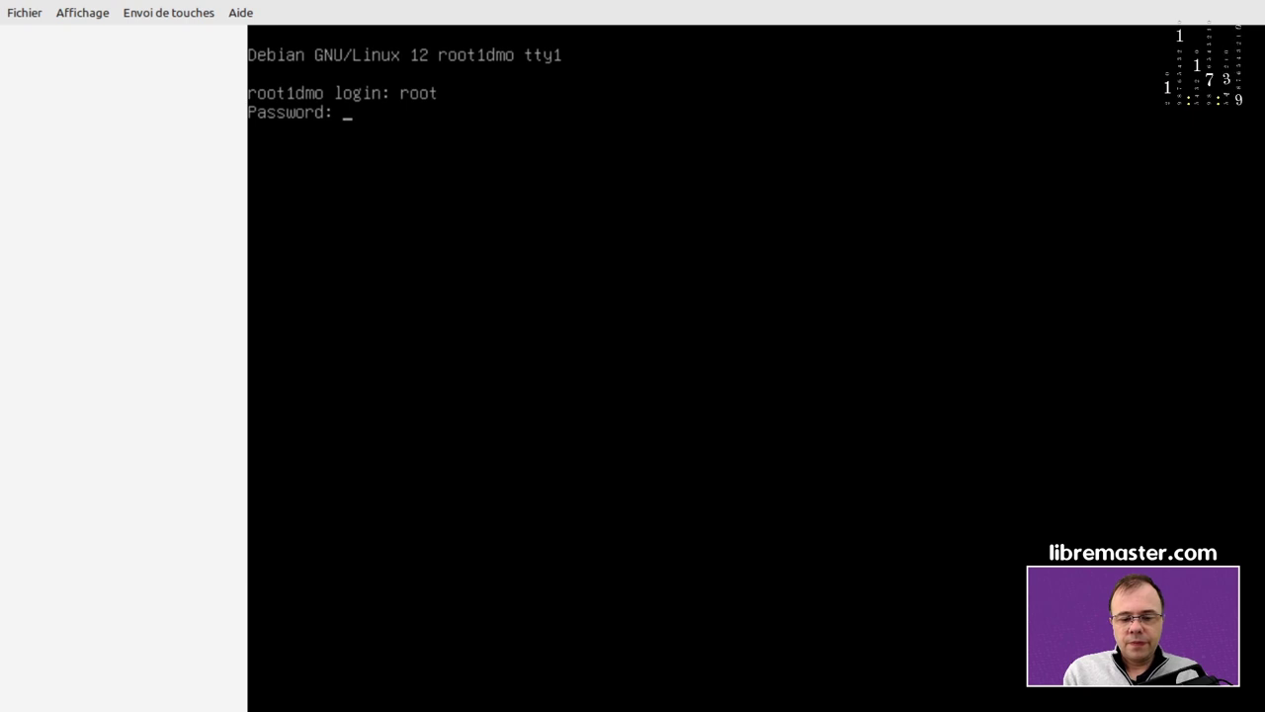
pyautogui.press('Return')
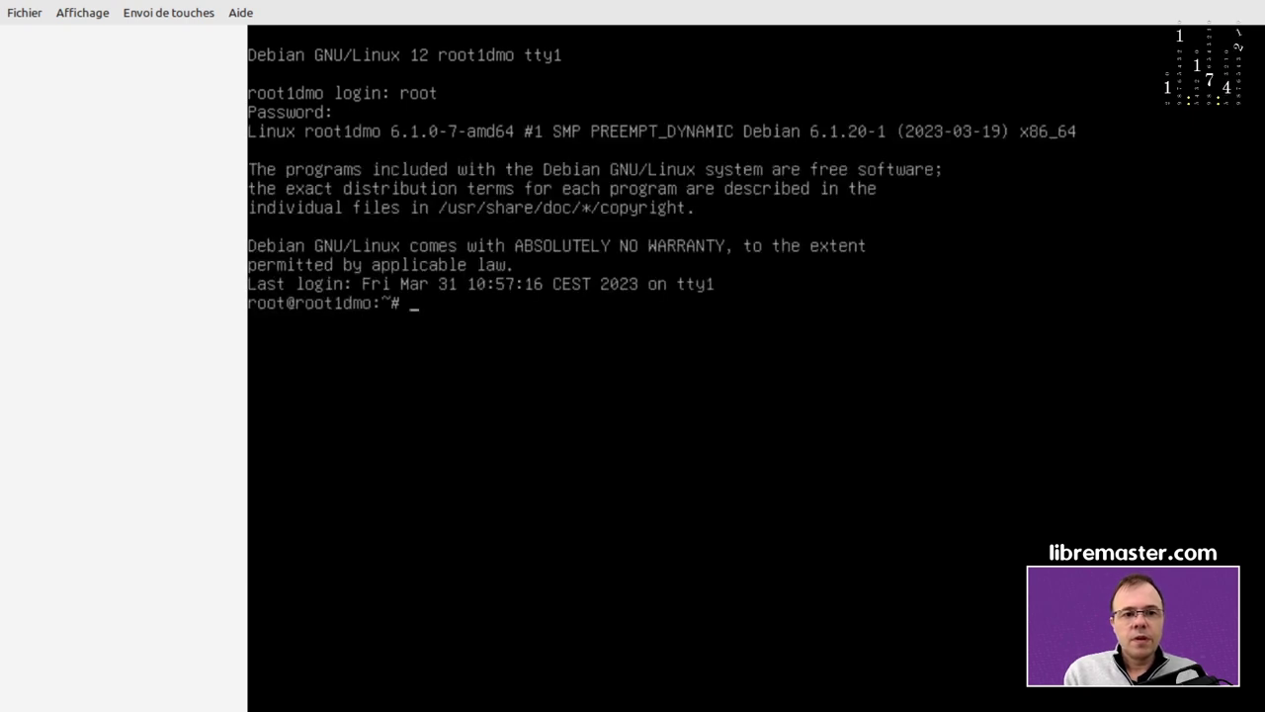
# Step: Install the ACPI daemon by running apt install acpid and accepting the additional package
pyautogui.write('apt instal')
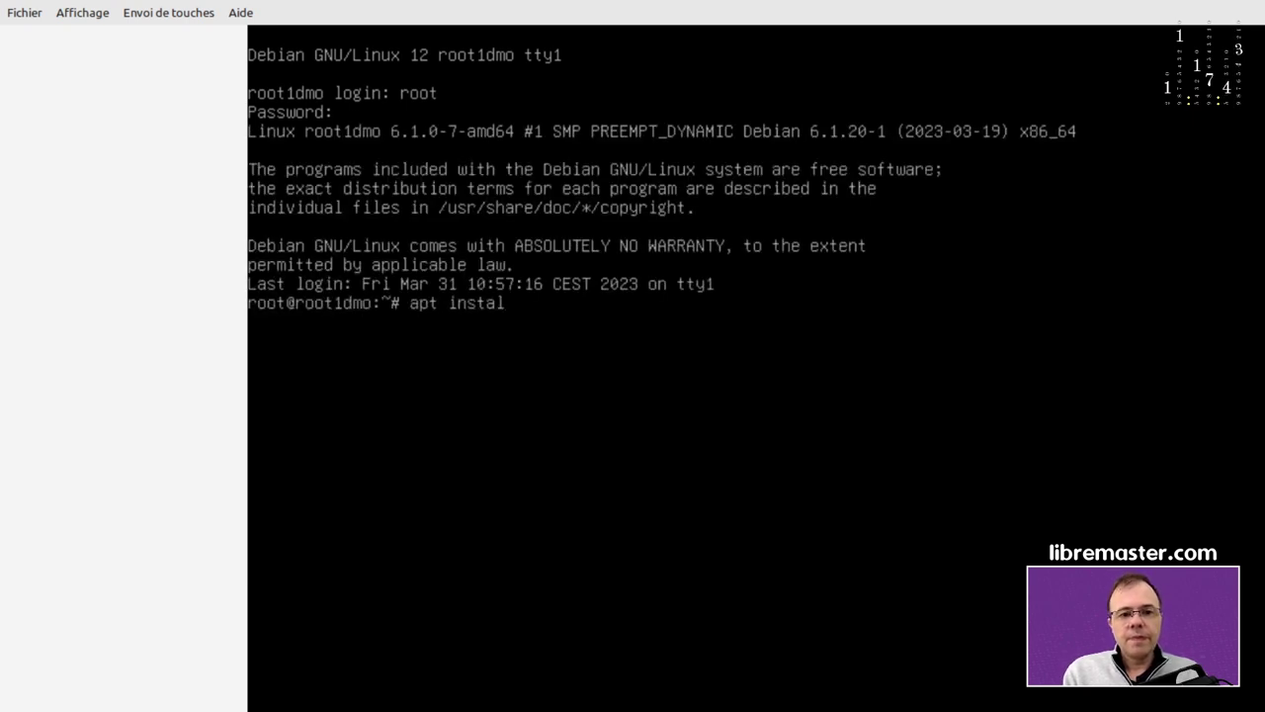
pyautogui.write('l acpid')
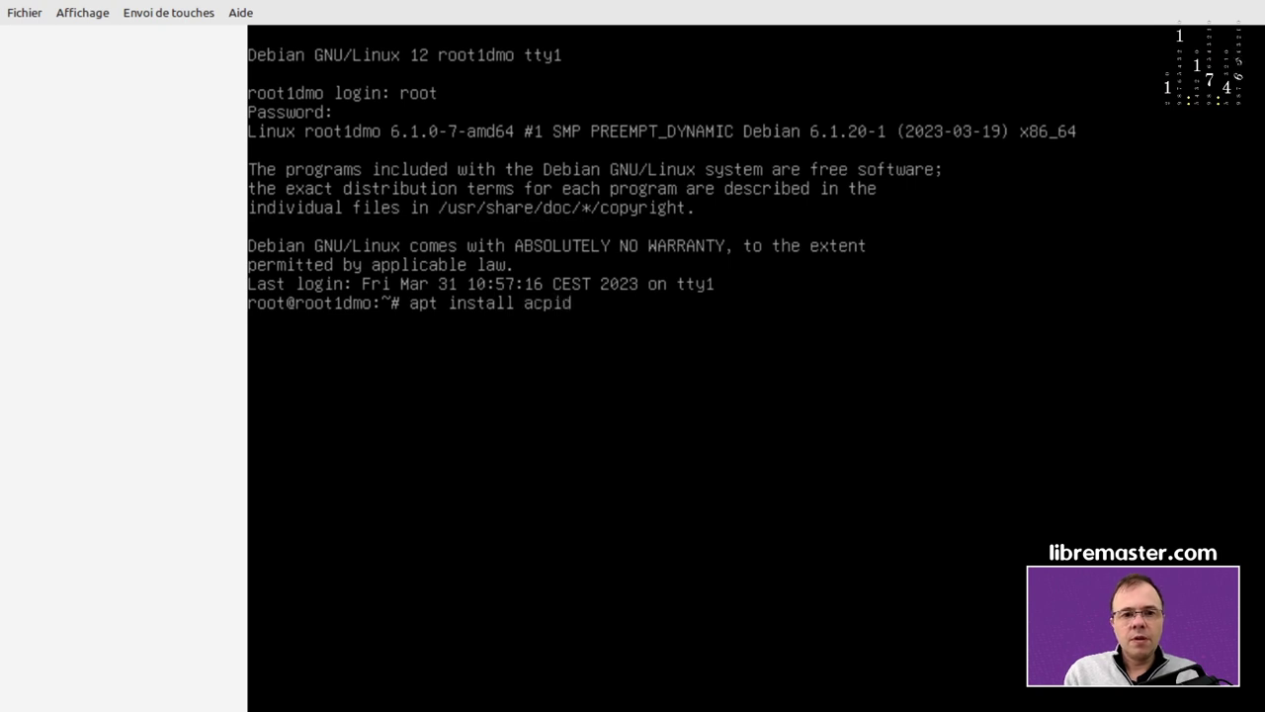
pyautogui.press('Return')
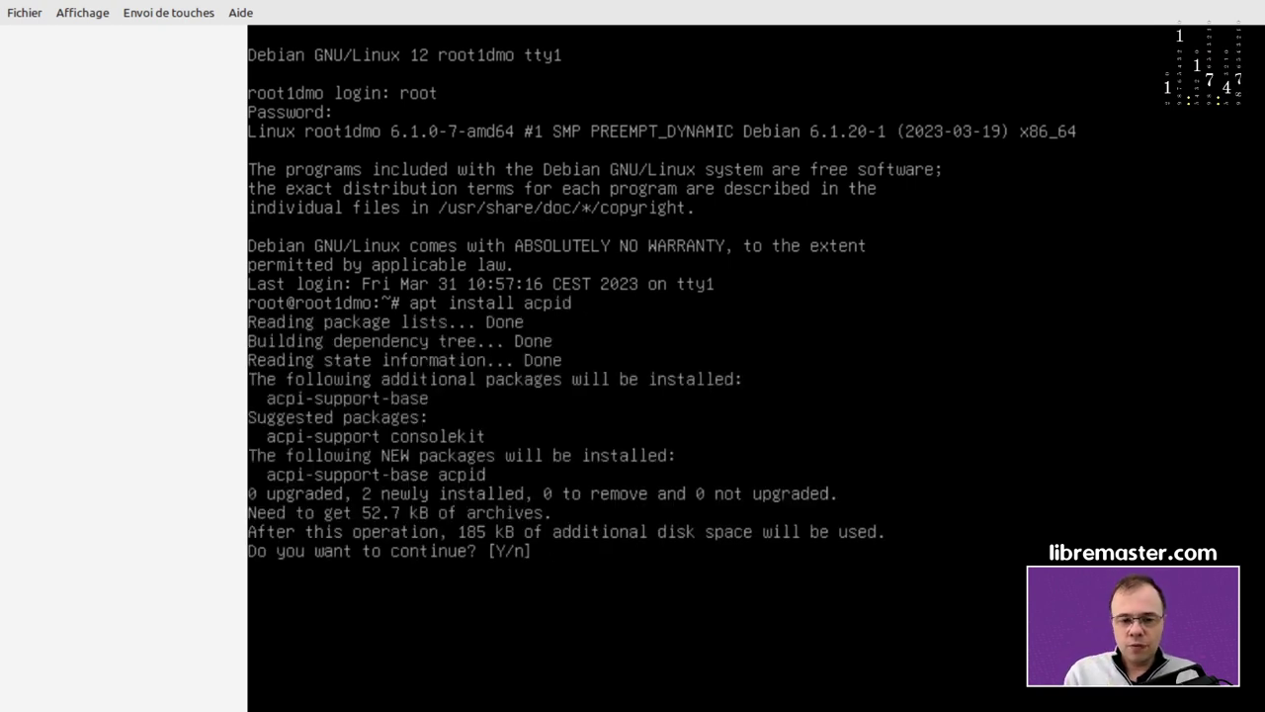
pyautogui.press('Return')
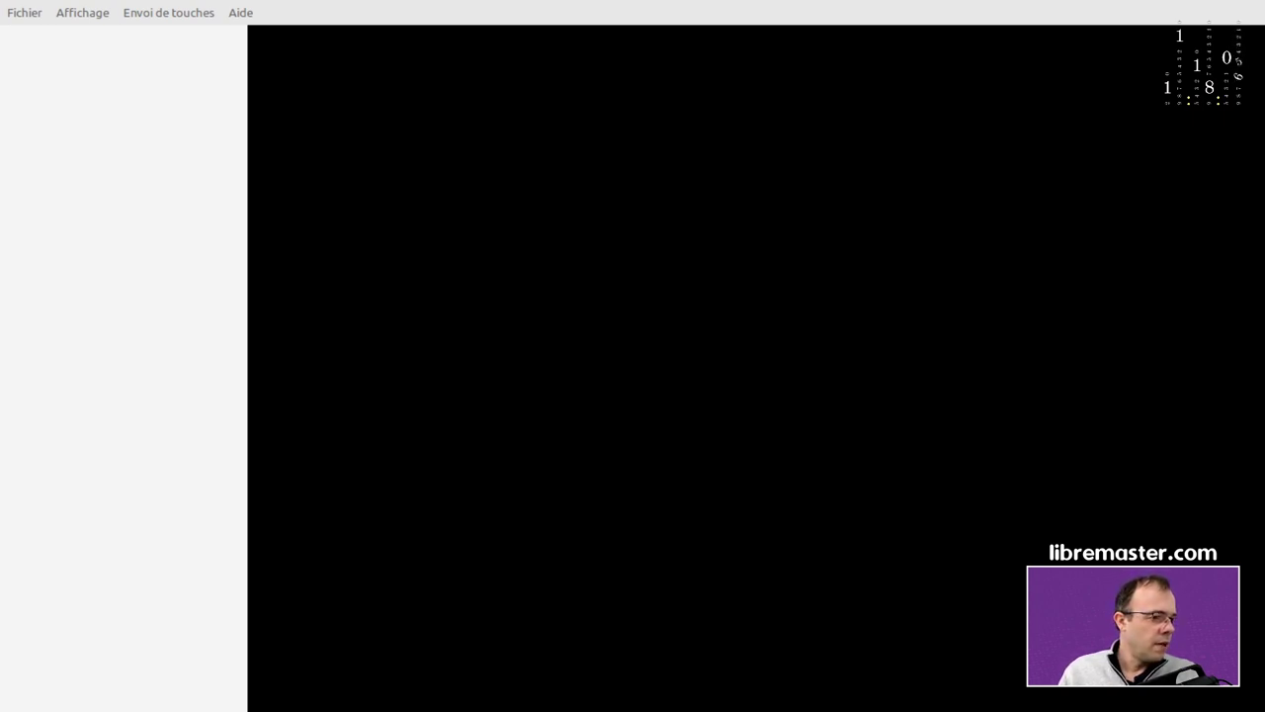
# Step: Switch back to Proxmox in the browser and stop virtual machine 111 (root1dmo)
pyautogui.hotkey('alt', 'Tab')
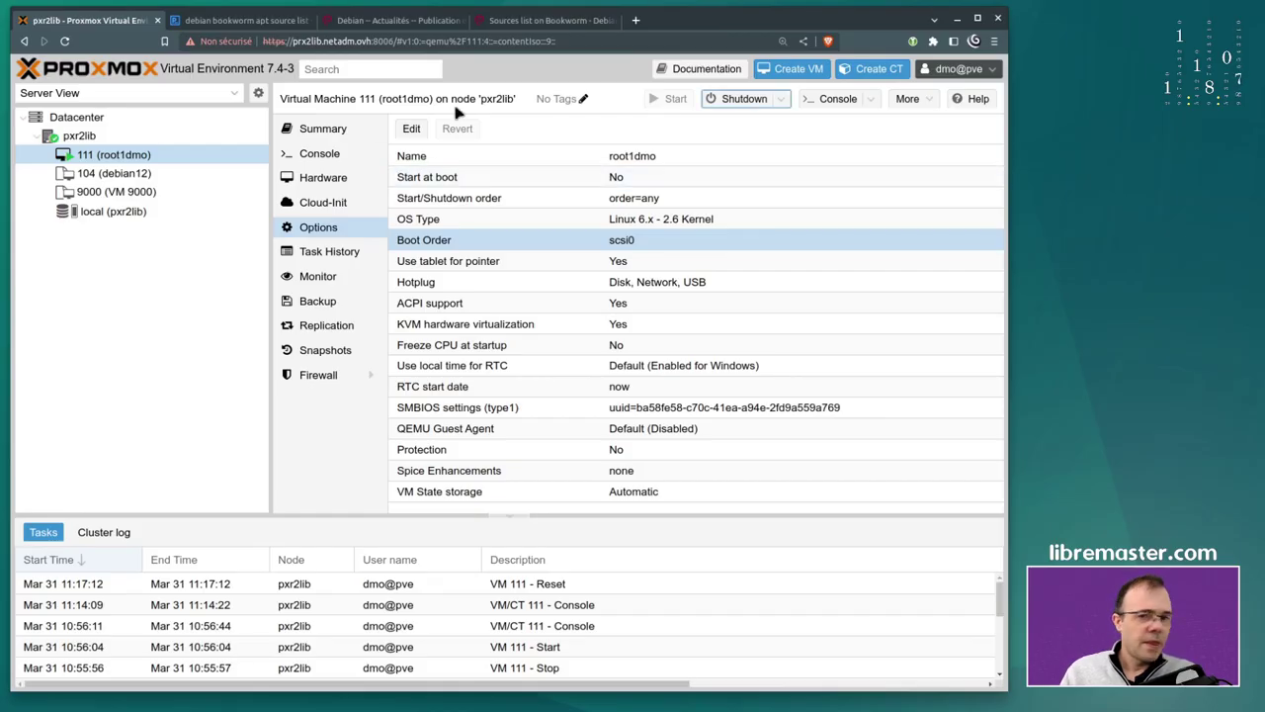
pyautogui.click(783, 102)
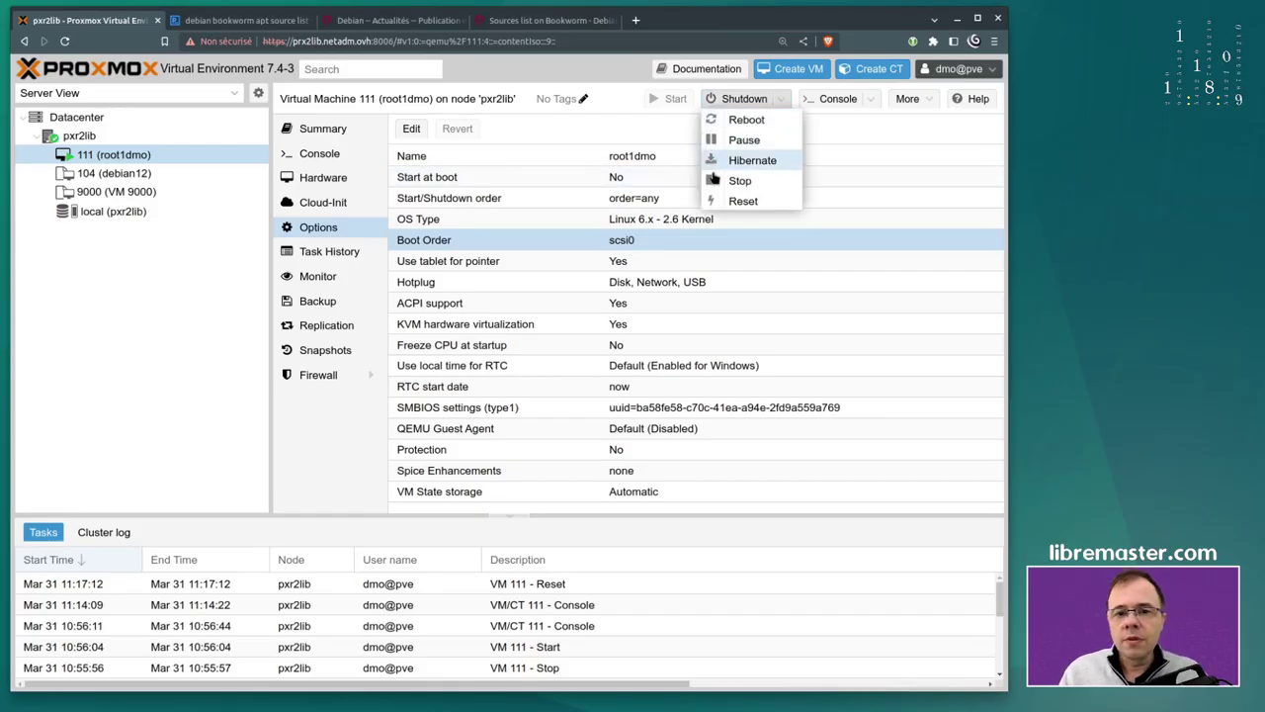
pyautogui.click(750, 184)
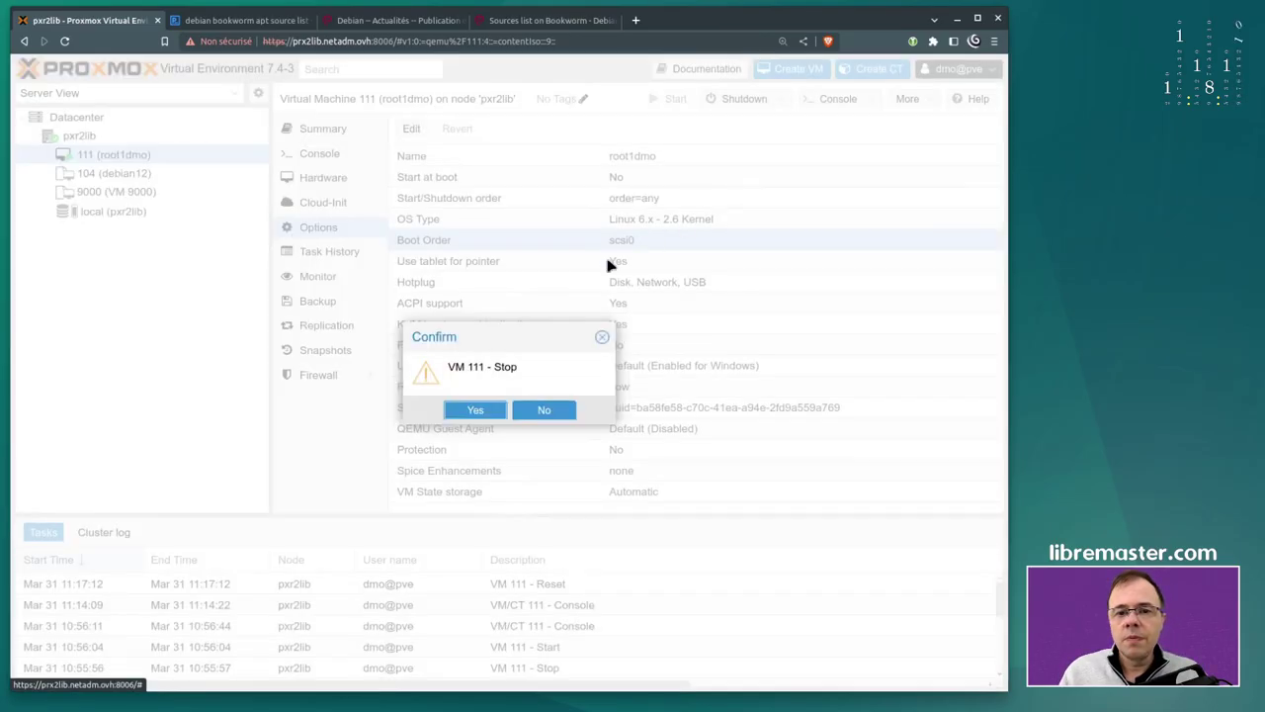
pyautogui.click(479, 412)
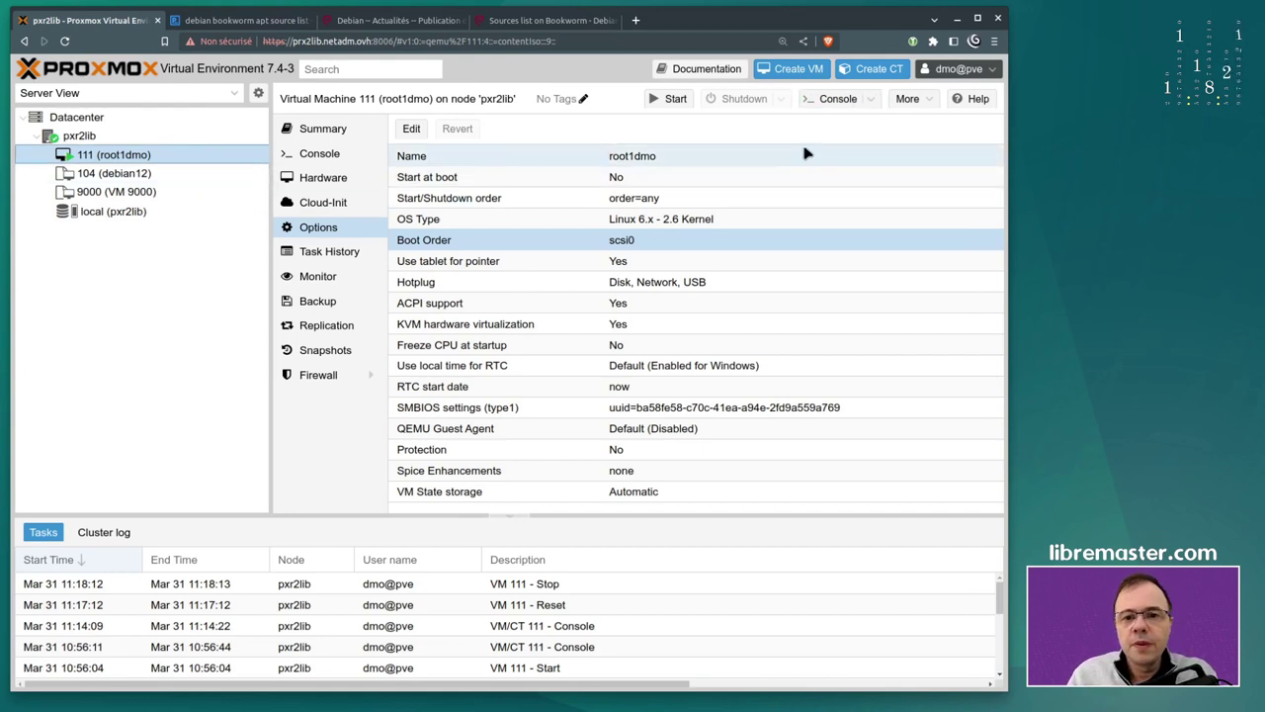
# Step: Check which actions are offered for virtual machine 111, including template conversion, and for the existing template 104 (debian12)
pyautogui.rightClick(179, 158)
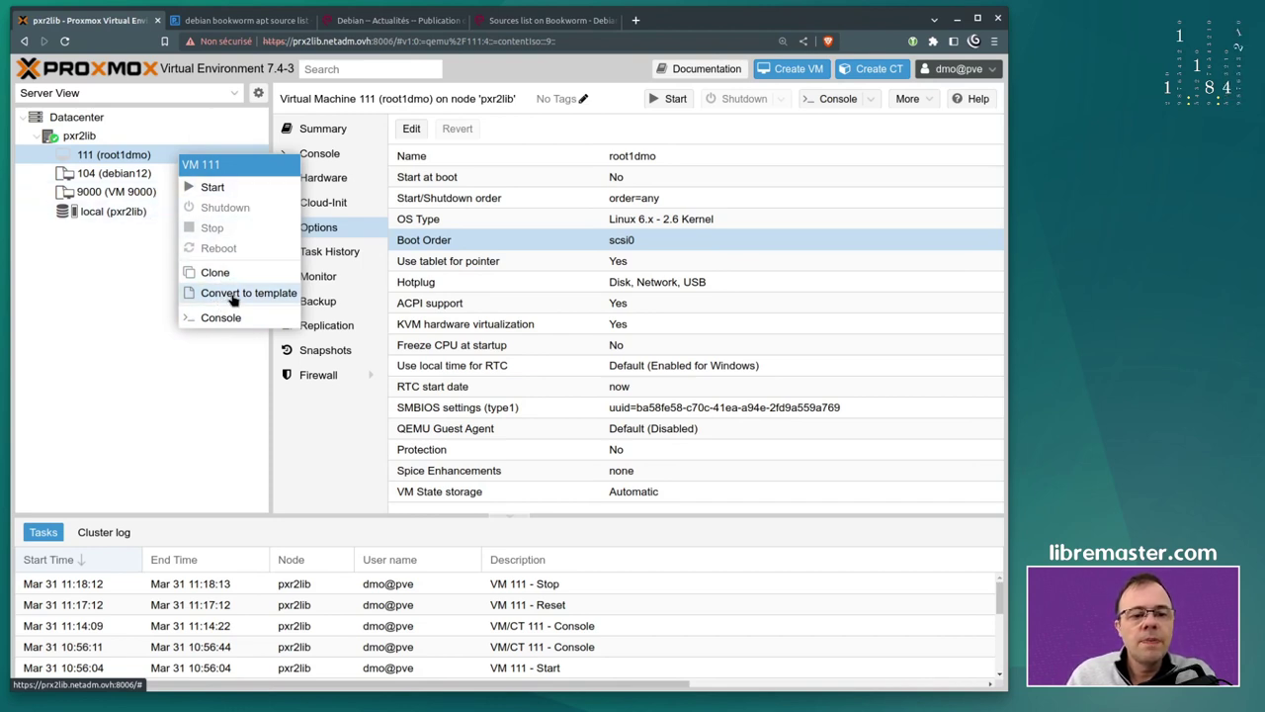
pyautogui.click(139, 282)
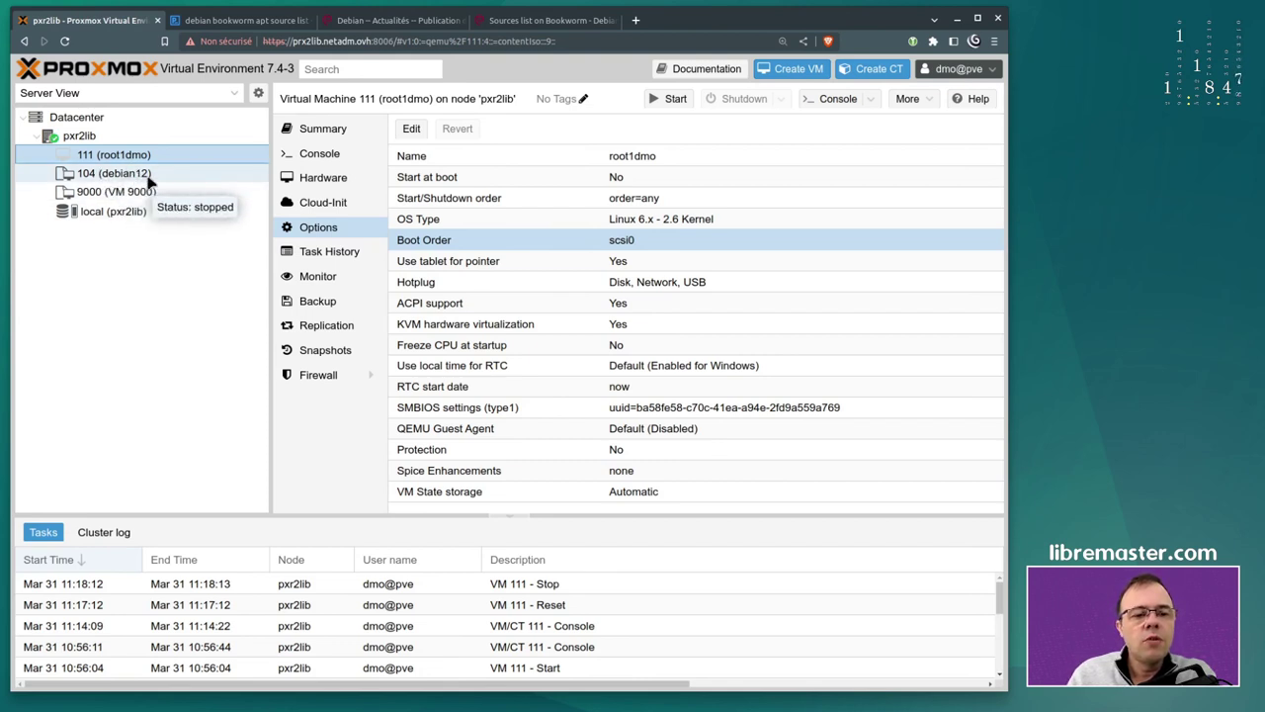
pyautogui.click(109, 175)
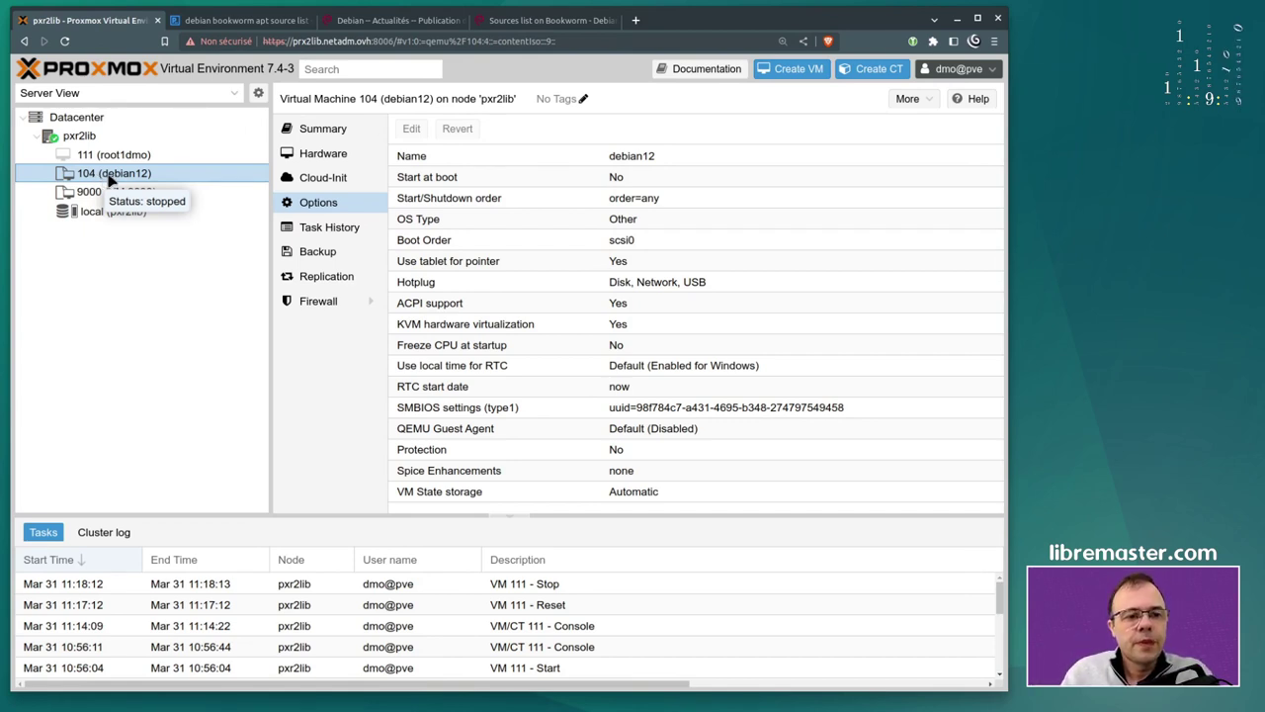
pyautogui.rightClick(122, 175)
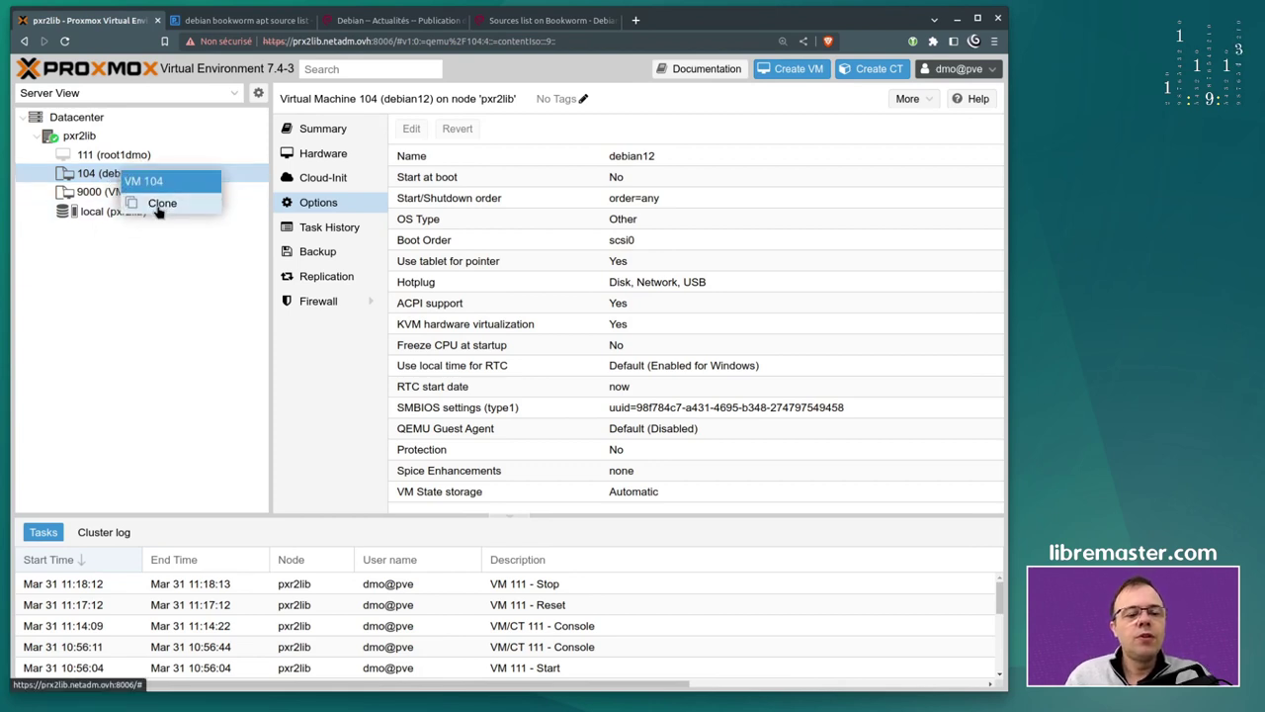
pyautogui.click(110, 250)
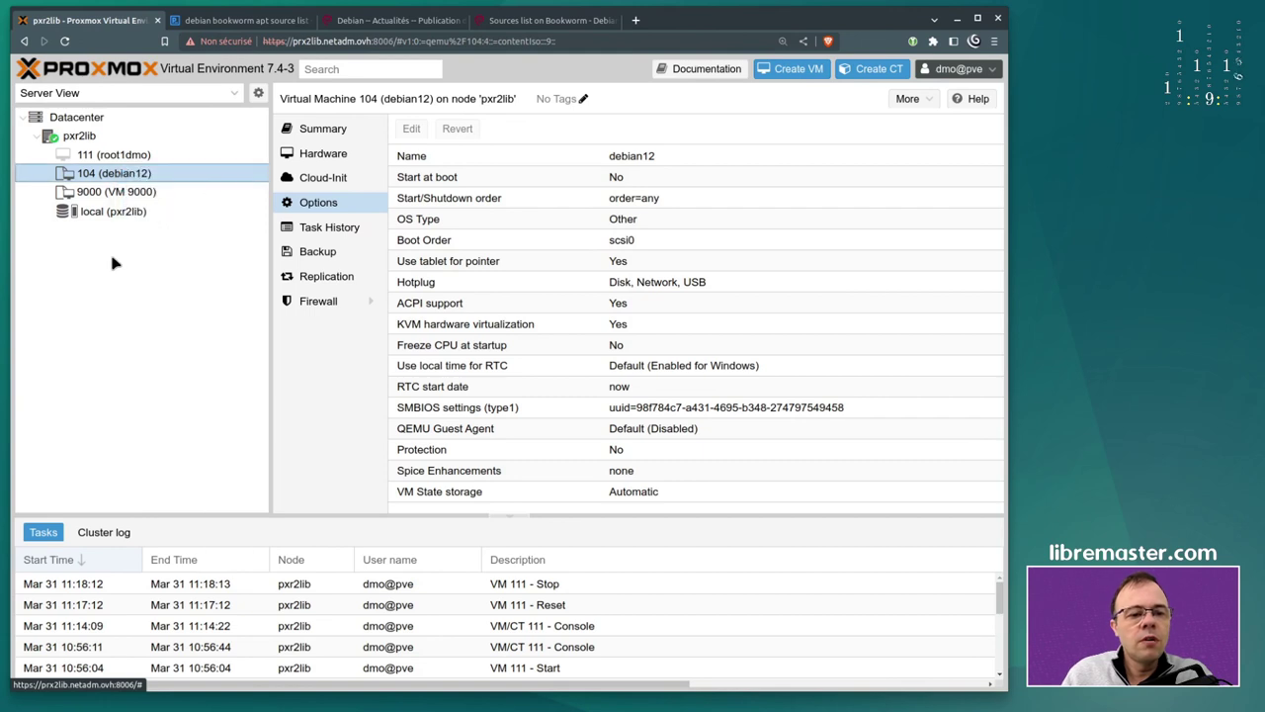
# Step: Review the clone options of template 104 (debian12) in Full Clone mode, leaving the dialog without creating a clone
pyautogui.rightClick(131, 176)
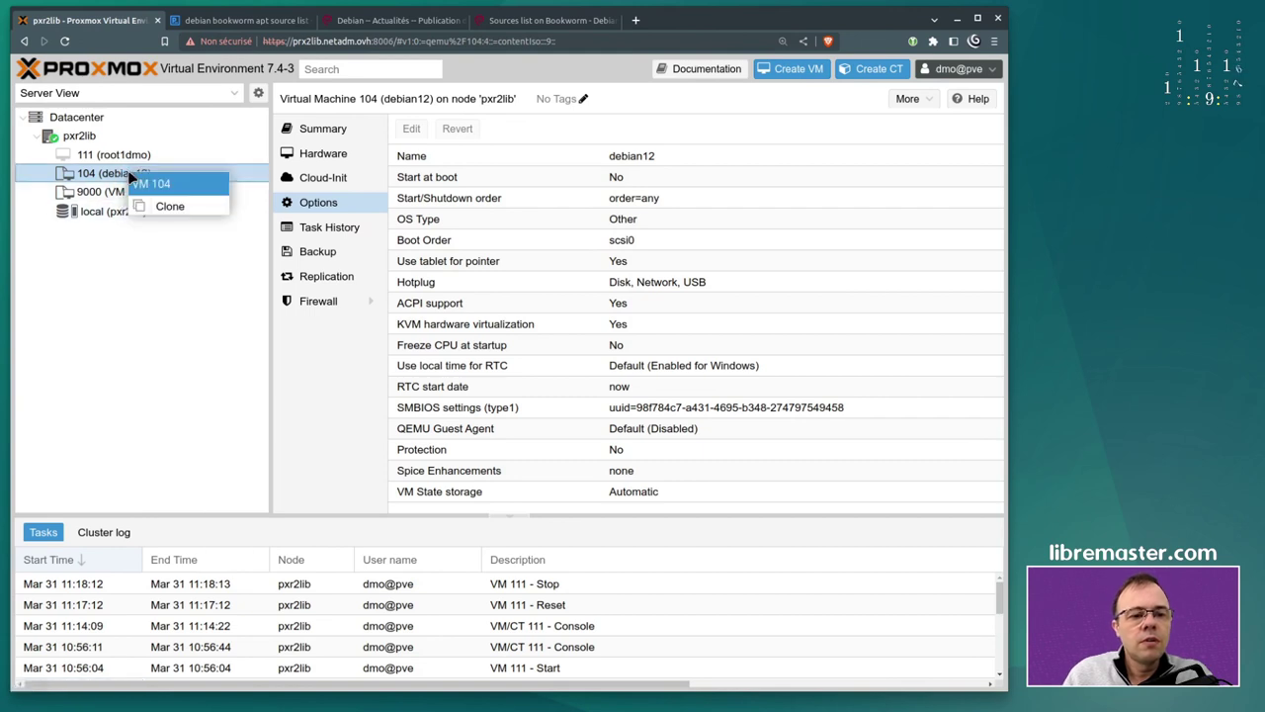
pyautogui.click(170, 205)
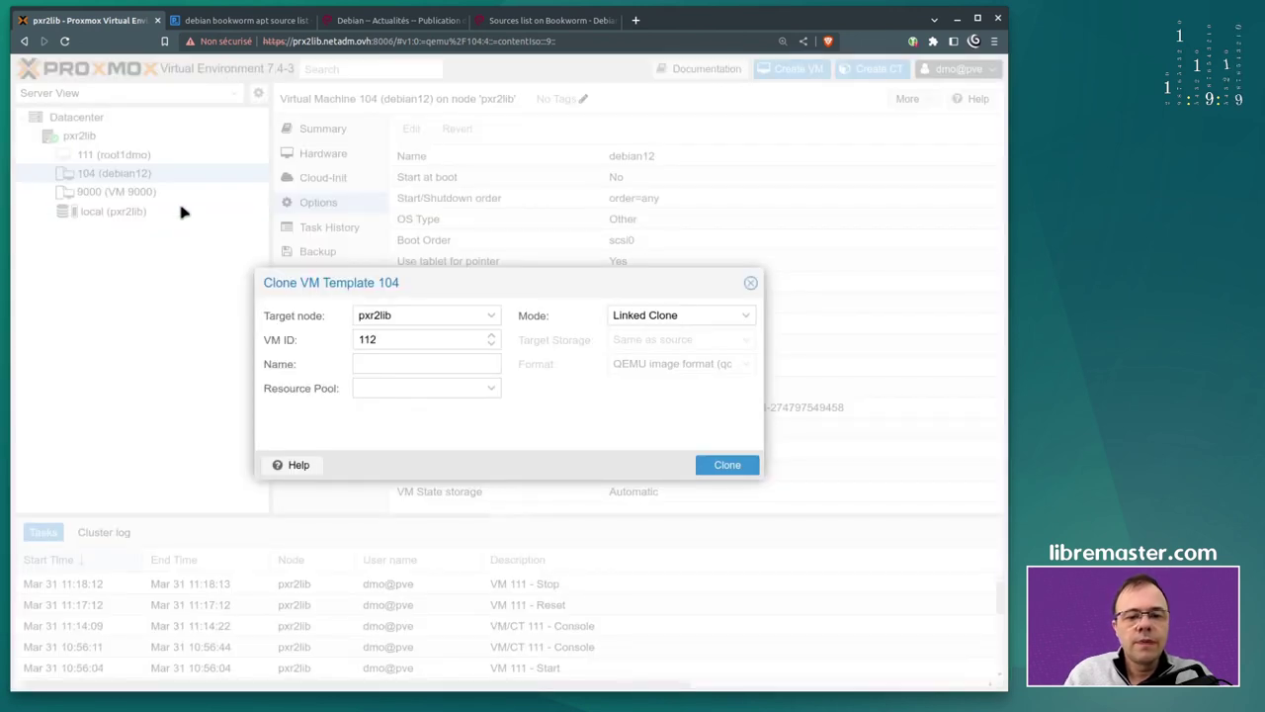
pyautogui.click(653, 318)
pyautogui.click(651, 337)
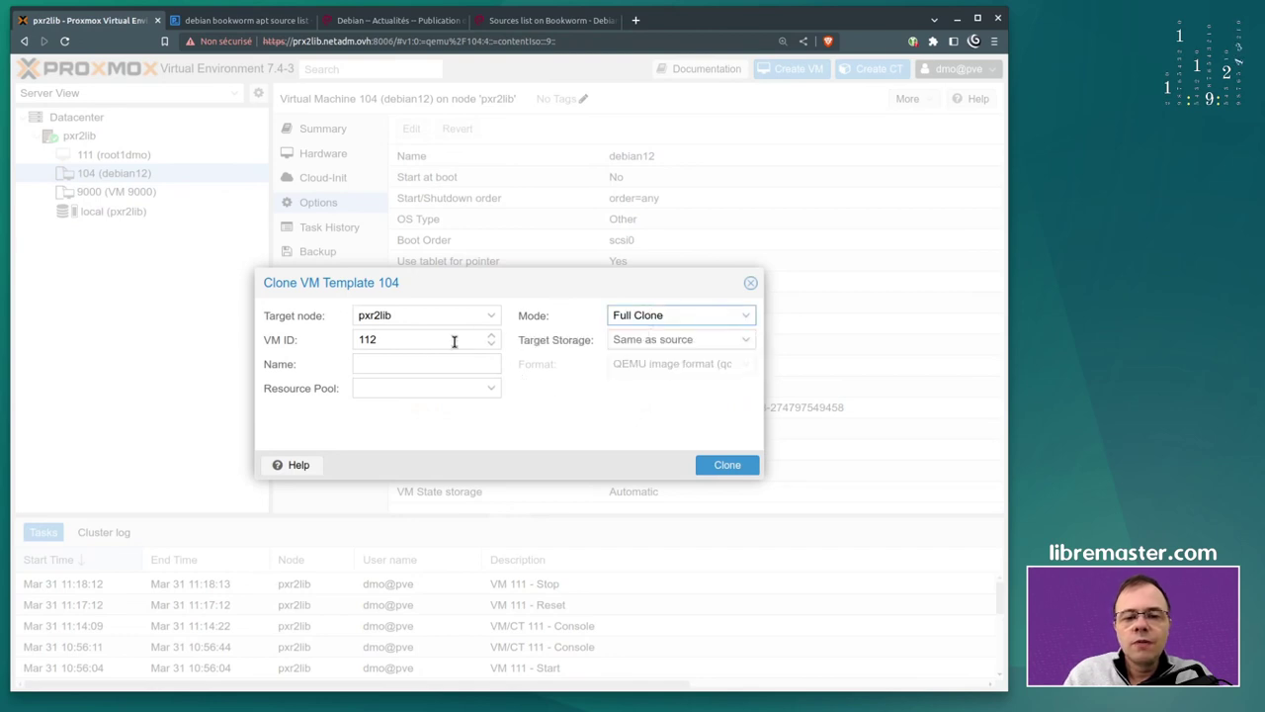
pyautogui.click(410, 365)
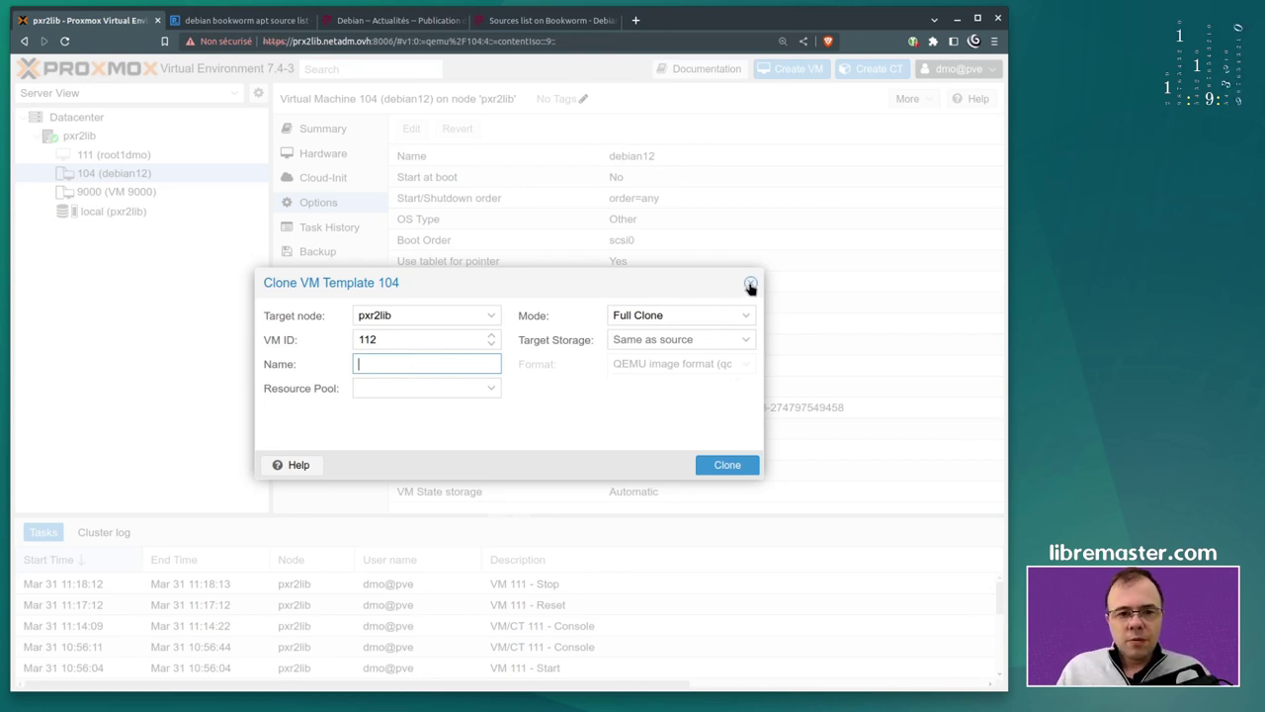
pyautogui.click(750, 286)
# Step: Inspect the net0 network device in virtual machine 111's hardware, including its MAC address, without changing it
pyautogui.click(145, 162)
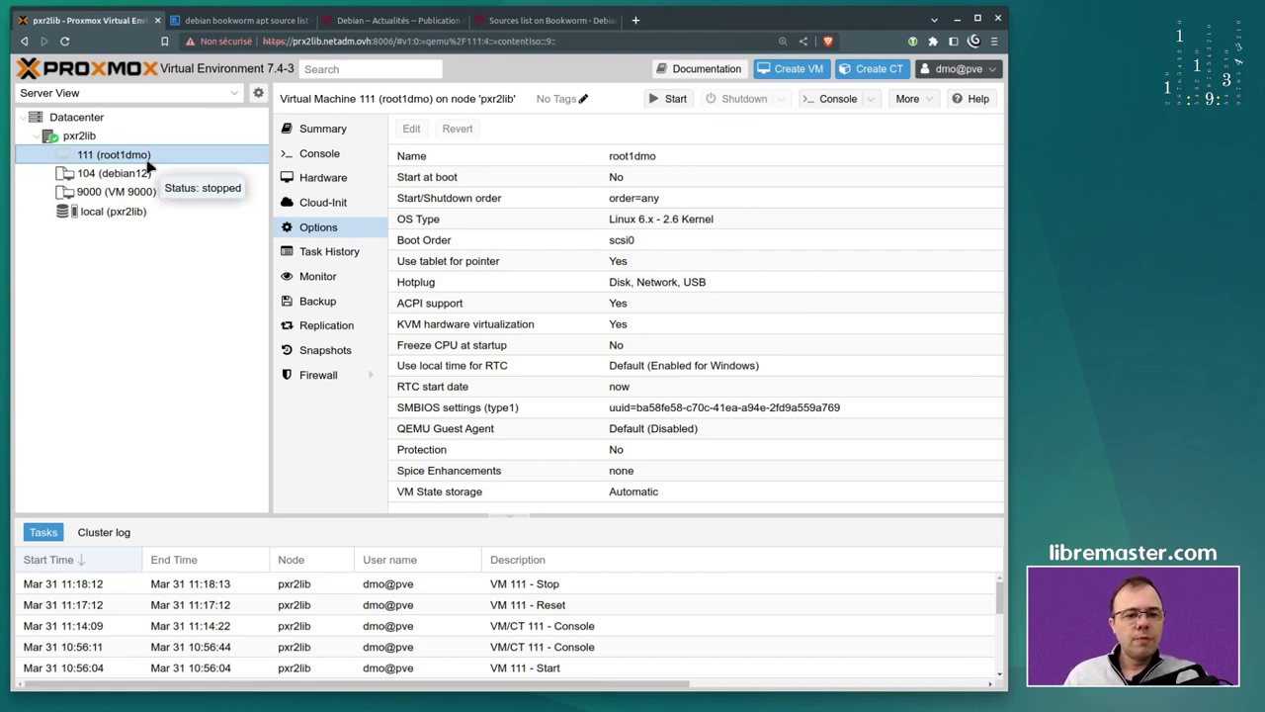
pyautogui.click(343, 181)
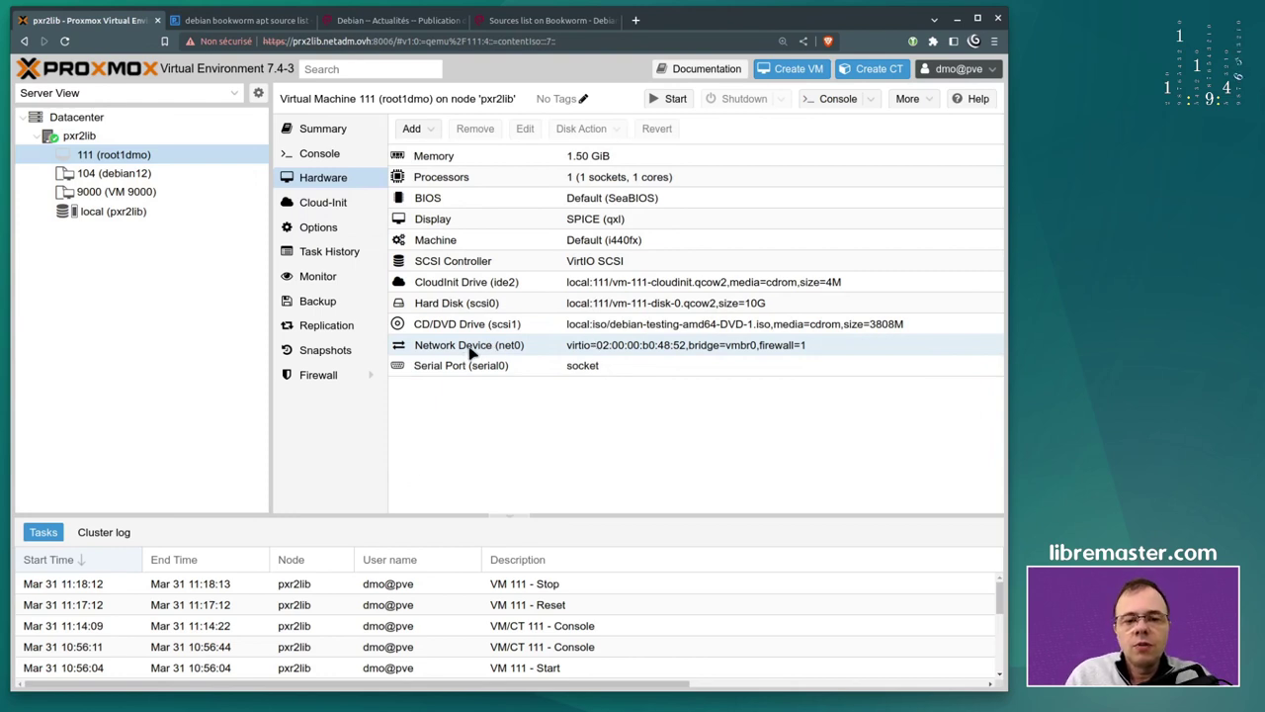
pyautogui.doubleClick(594, 350)
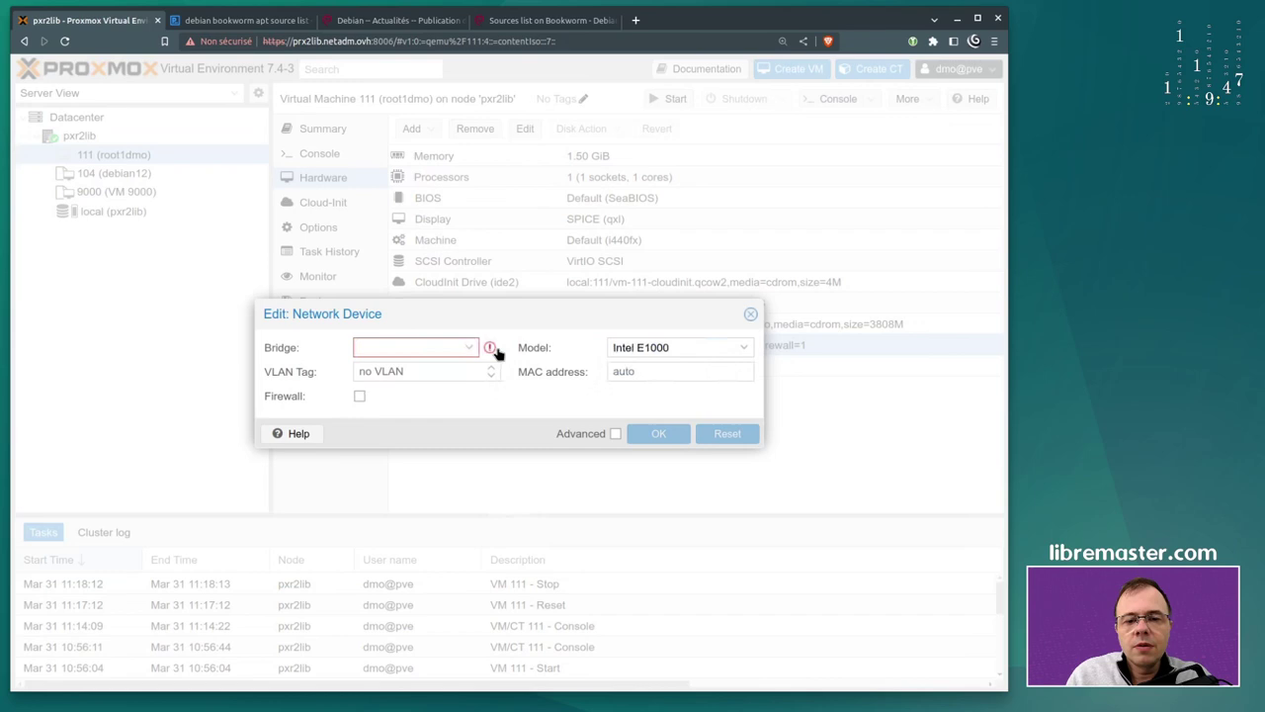
pyautogui.click(664, 370)
pyautogui.doubleClick(639, 374)
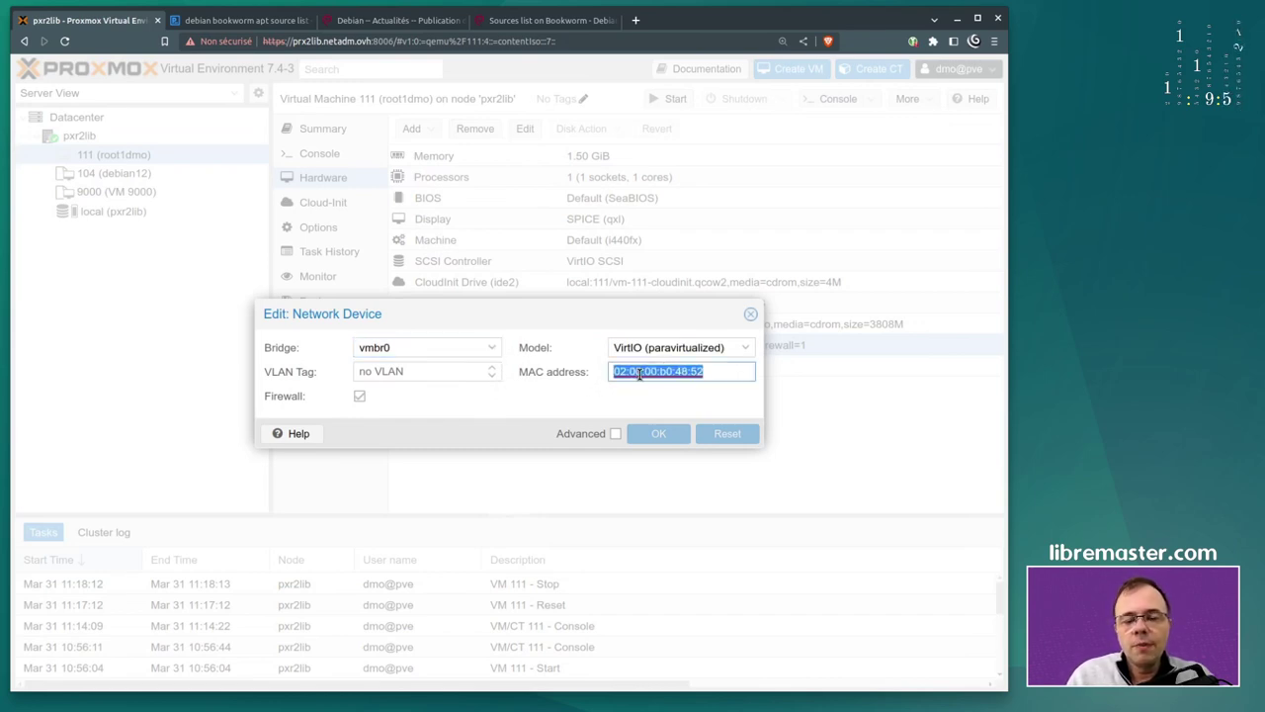
pyautogui.click(752, 315)
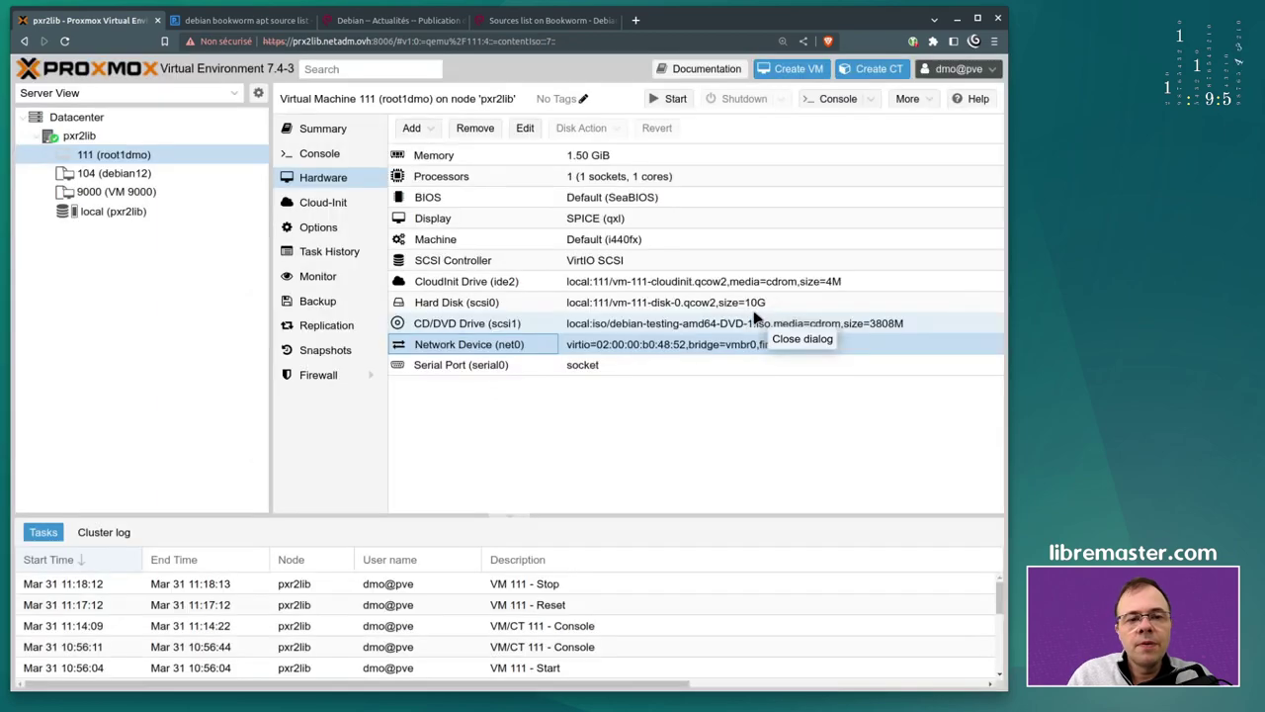
# Step: Review virtual machine 111's Cloud-Init settings, including the net0 IP configuration and the SSH public key
pyautogui.click(327, 204)
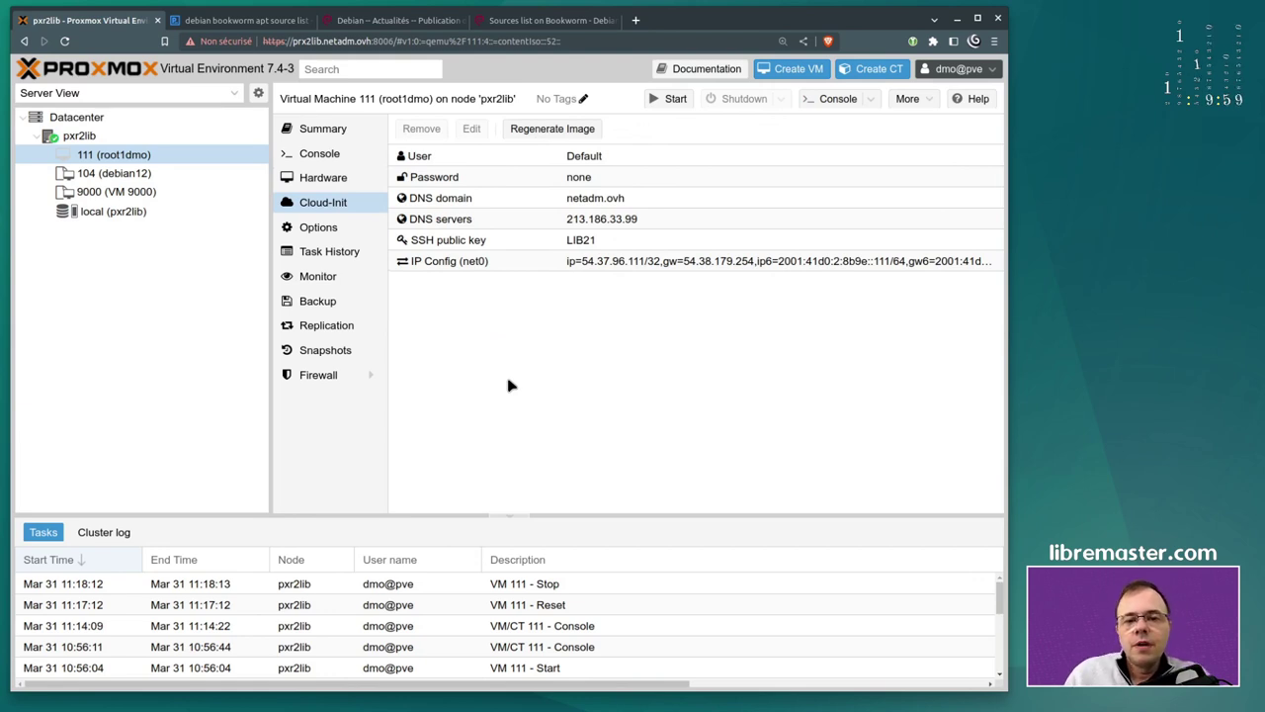
pyautogui.doubleClick(495, 268)
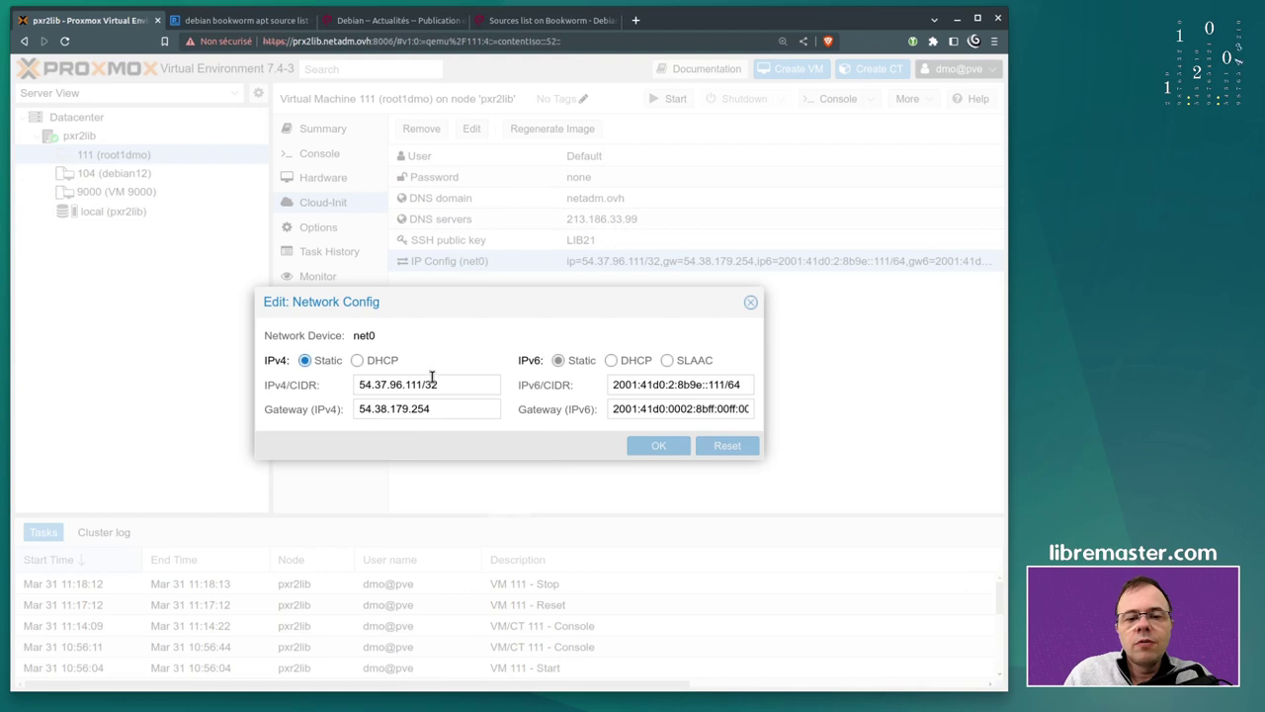
pyautogui.click(750, 303)
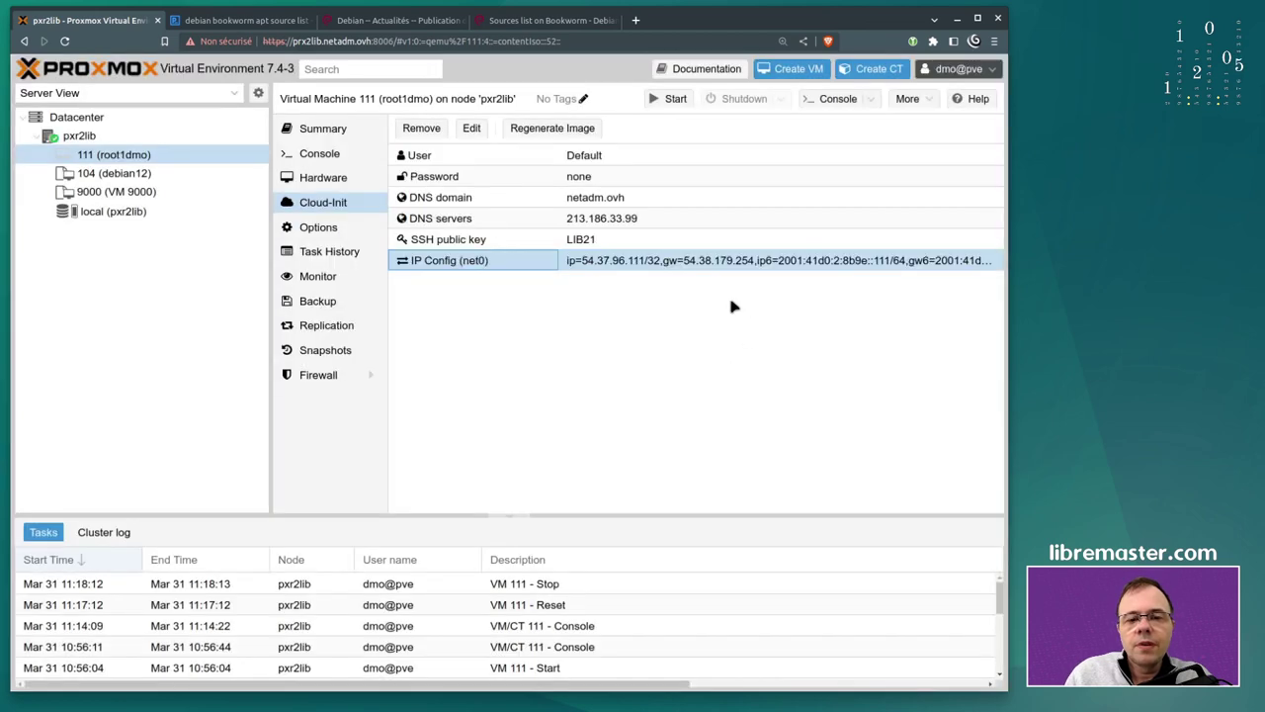
pyautogui.click(481, 243)
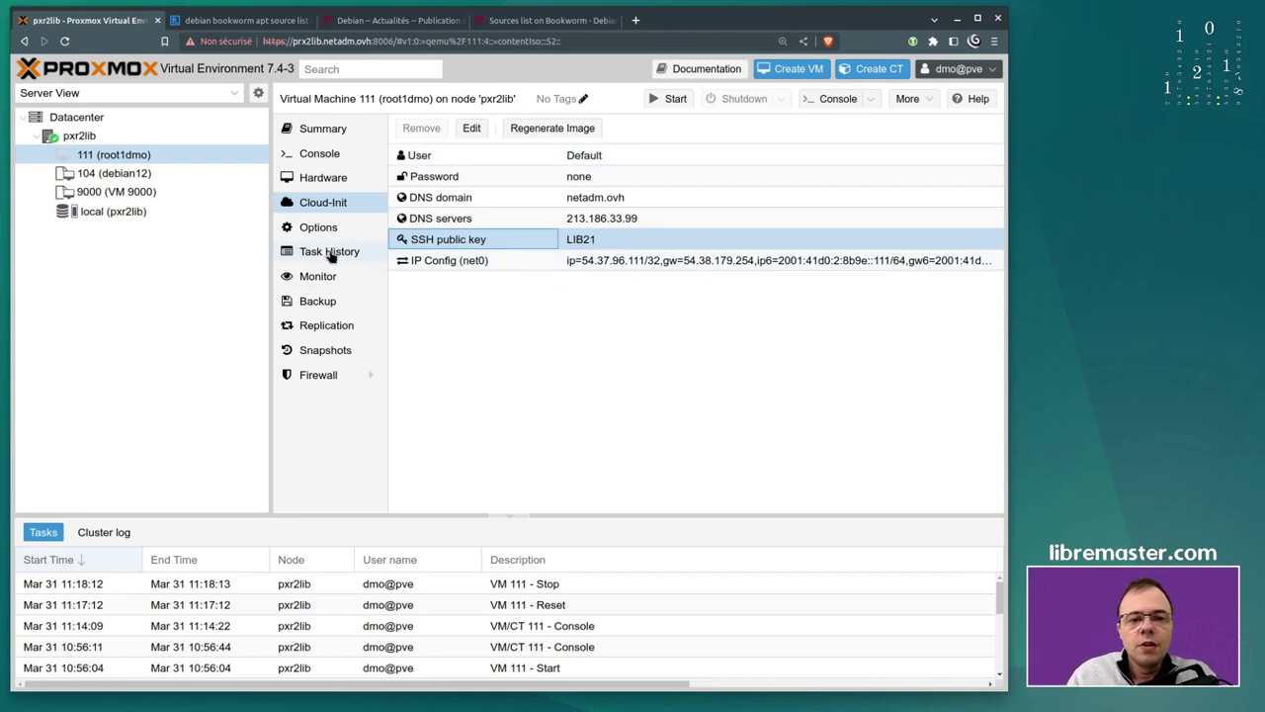
pyautogui.click(155, 157)
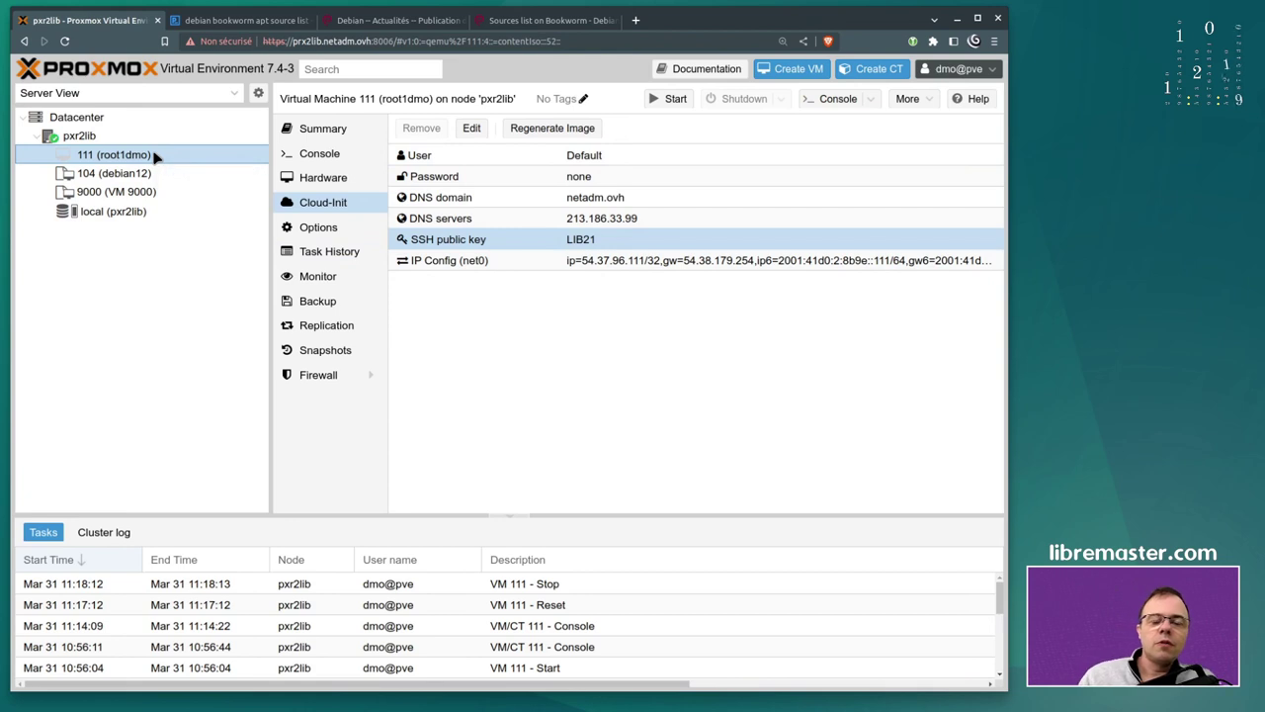